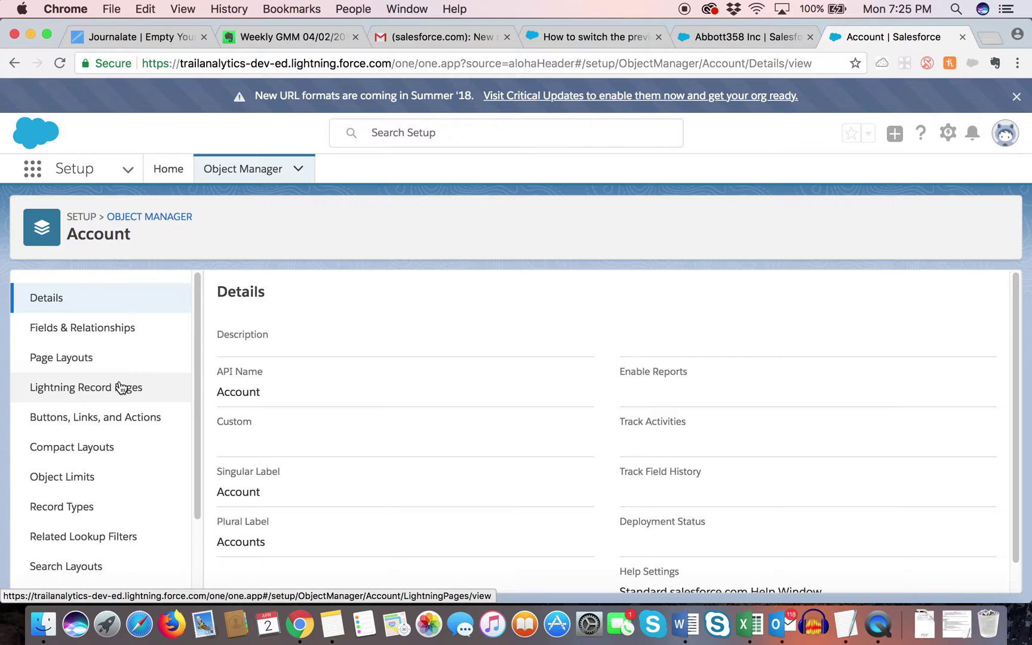
Open the Lightning record page assignments for the Account object and view the assignment levels and lookup section
left_click(121, 388)
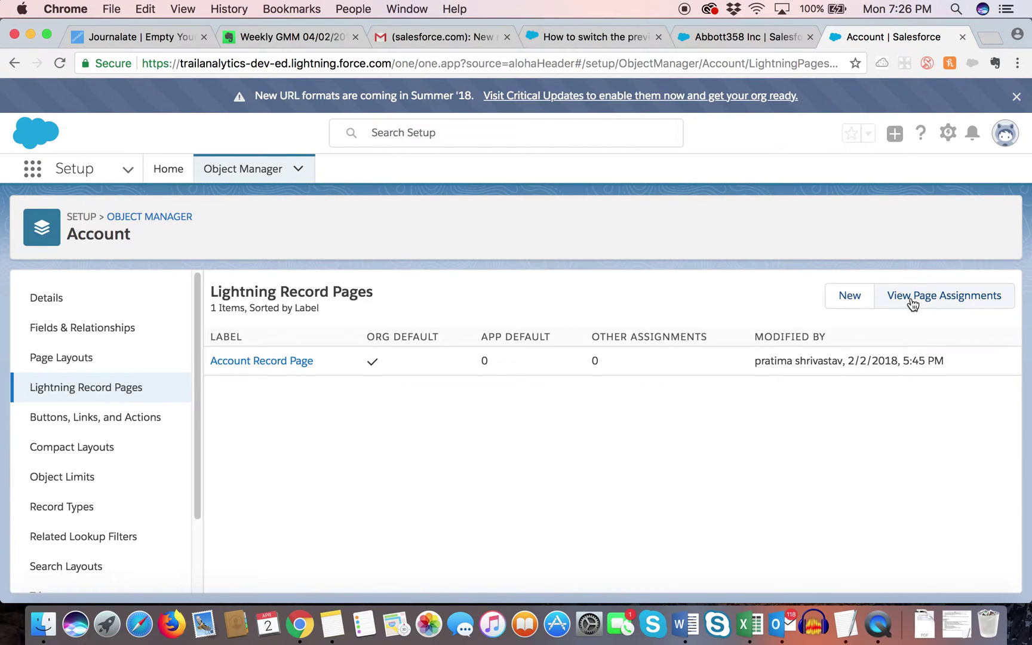
left_click(938, 305)
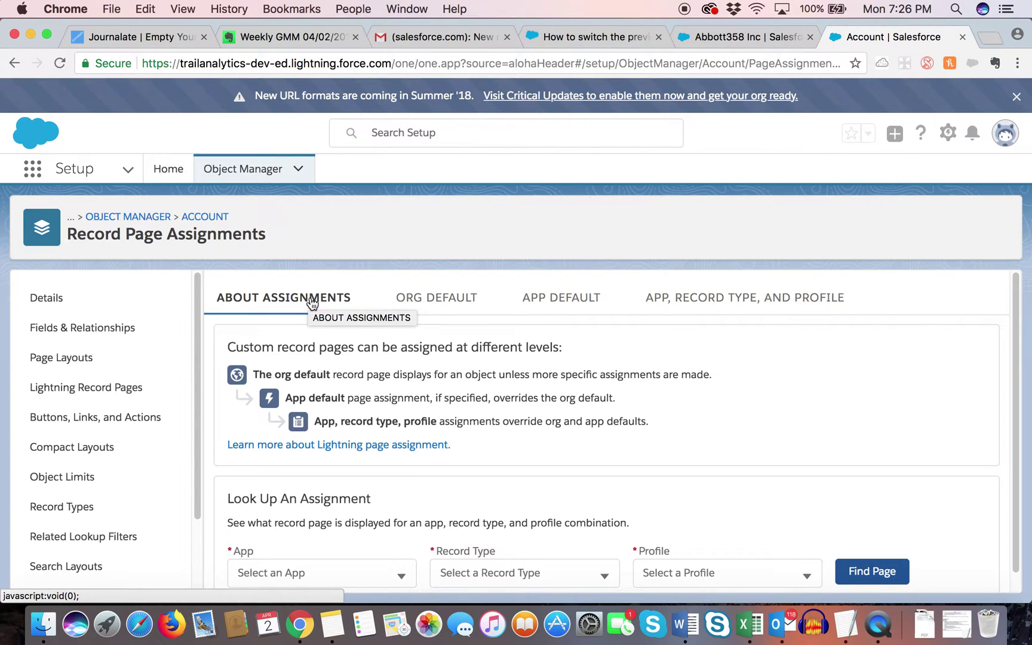
scroll(446, 406, "down", 1)
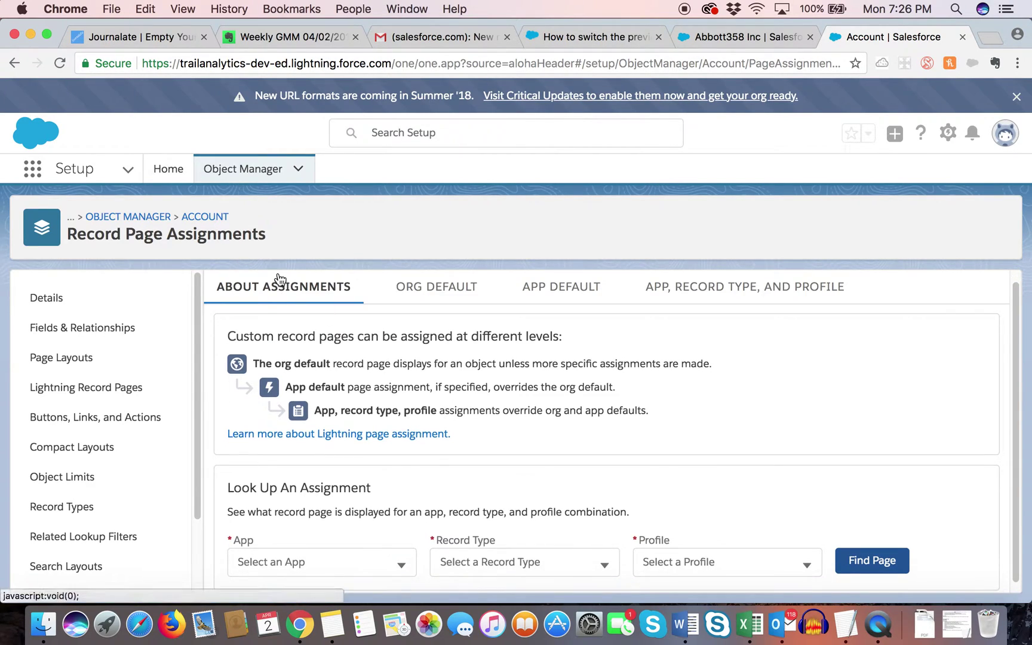
scroll(430, 492, "down", 1)
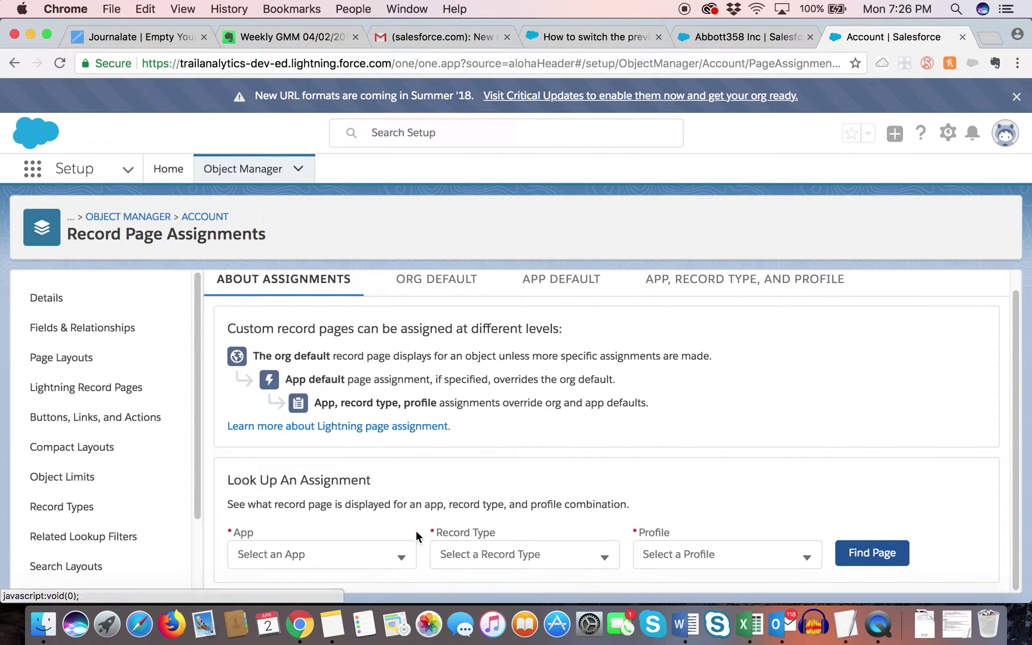
Review the available app, record type and profile choices in the assignment lookup
left_click(404, 557)
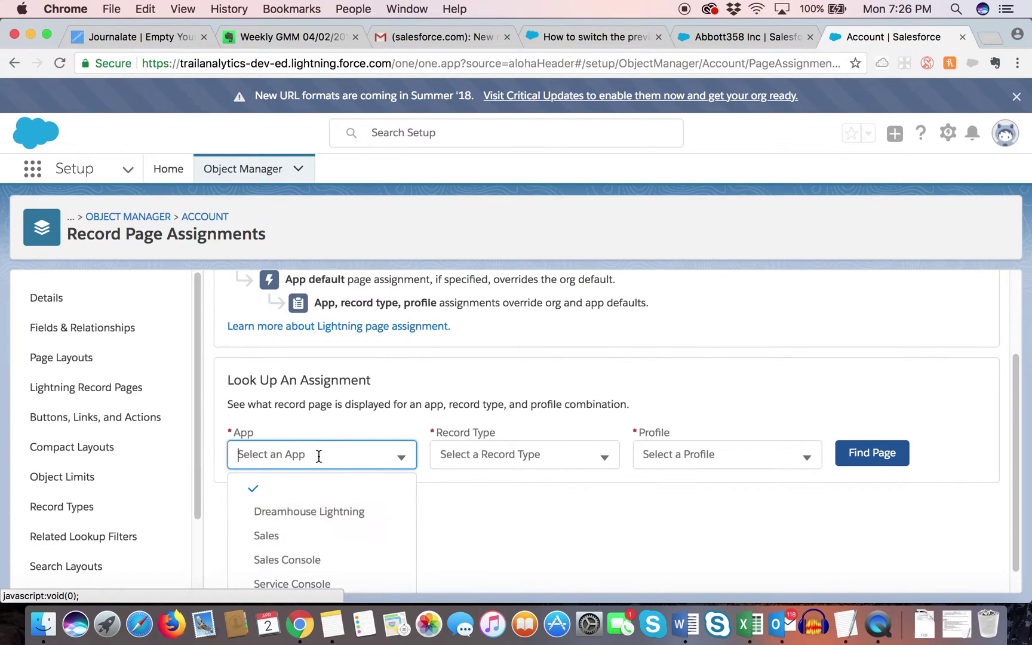
scroll(341, 520, "down", 2)
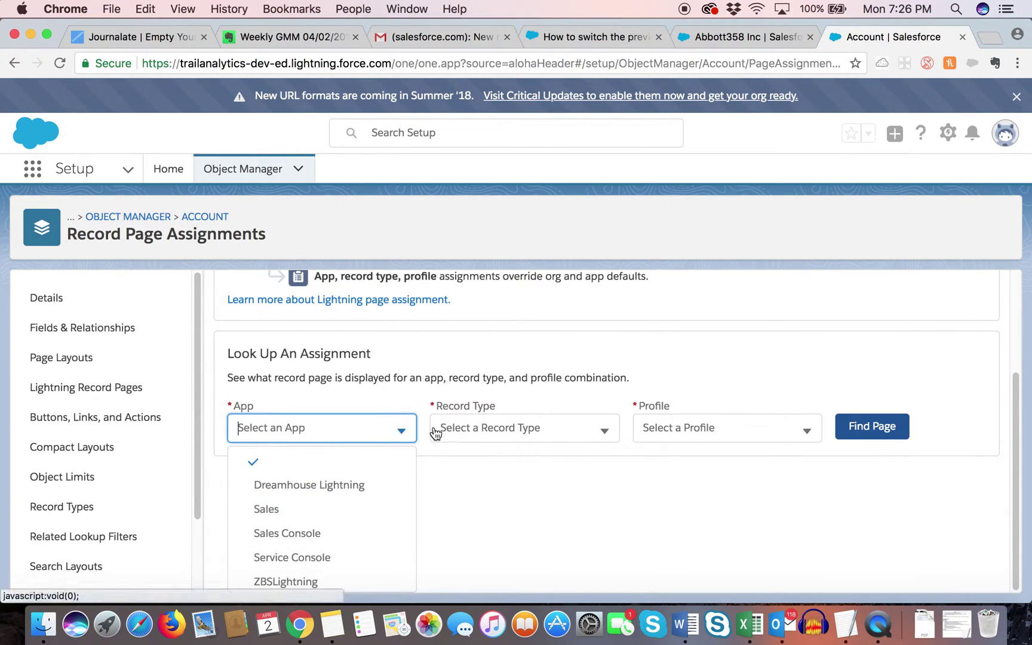
left_click(590, 430)
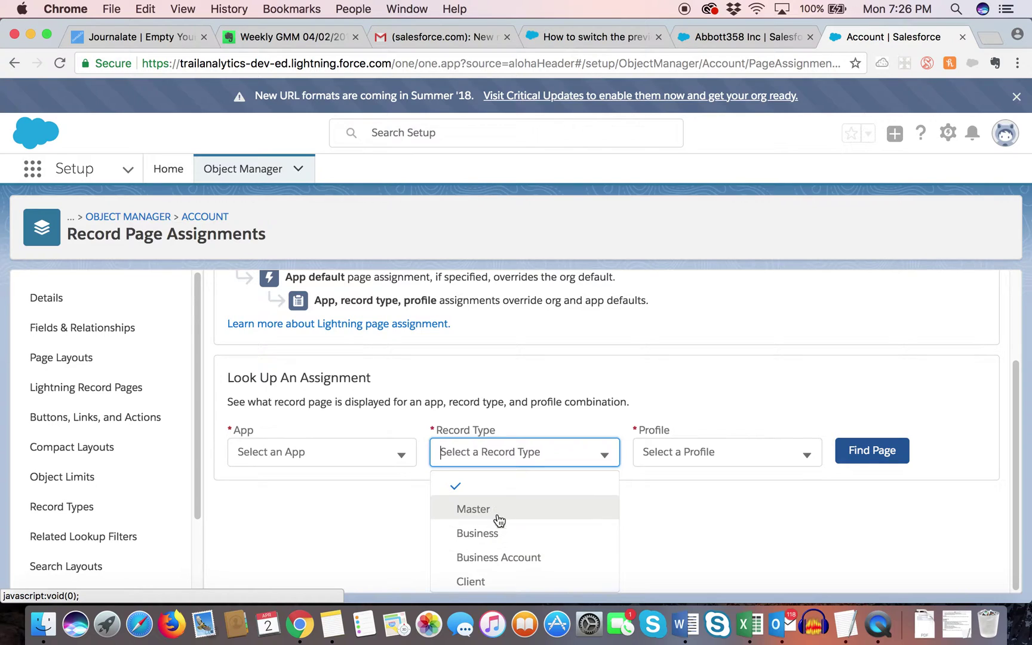
left_click(805, 458)
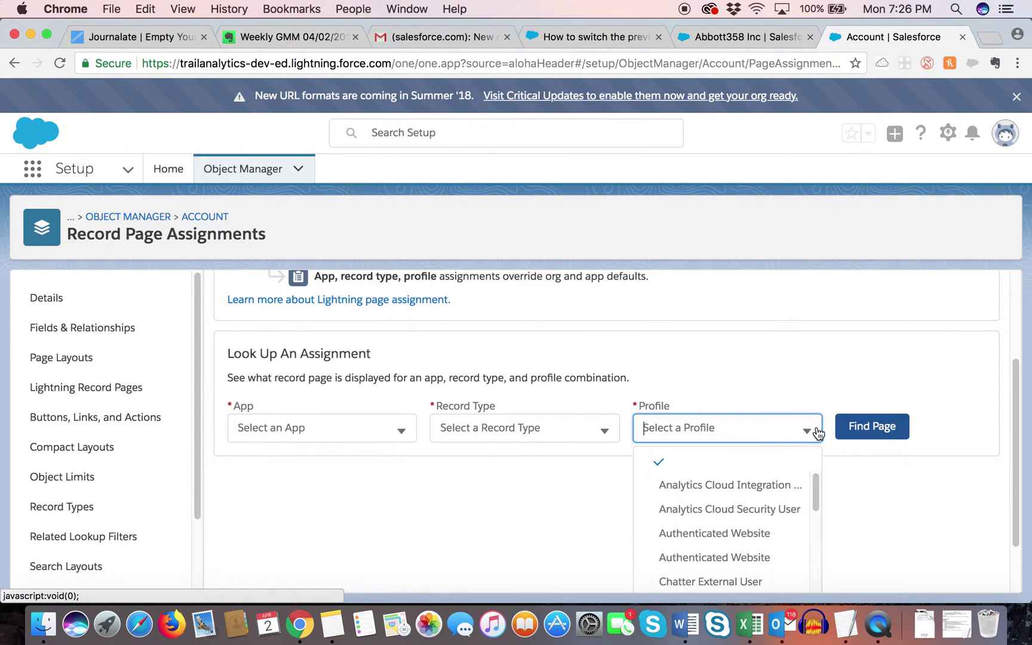
Look up the record page displayed for the Sales app, Business Account record type and System Administrator profile
left_click(391, 421)
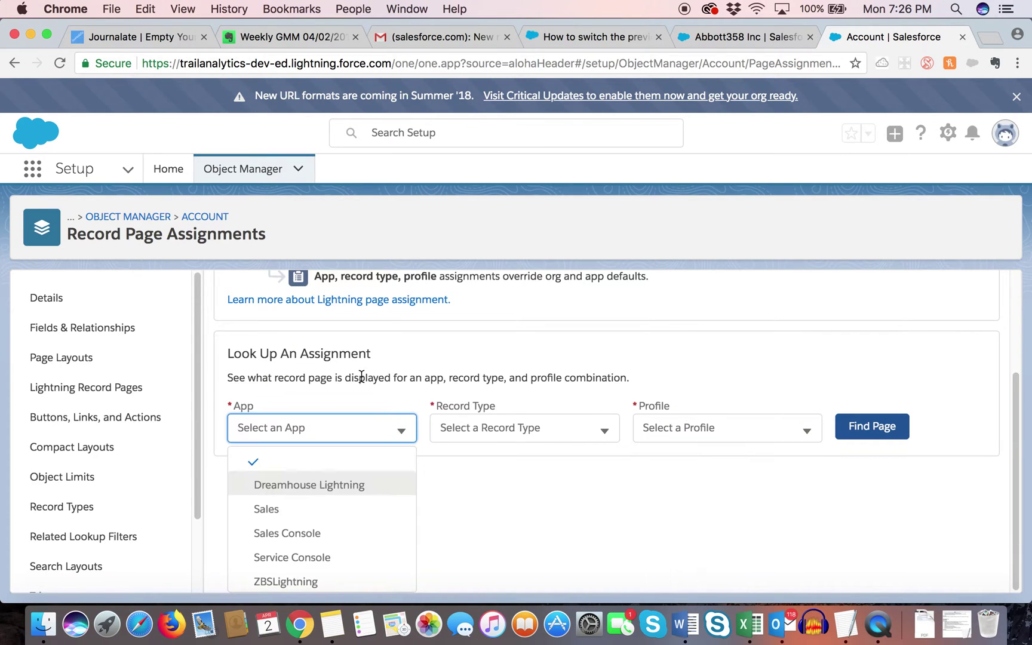
left_click(333, 509)
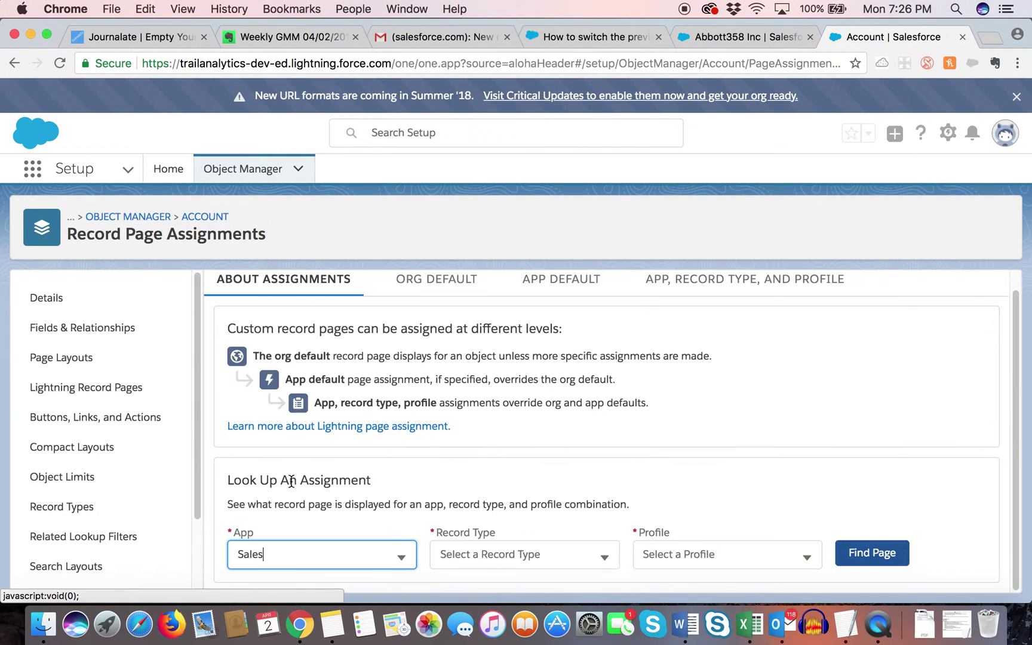
left_click(544, 554)
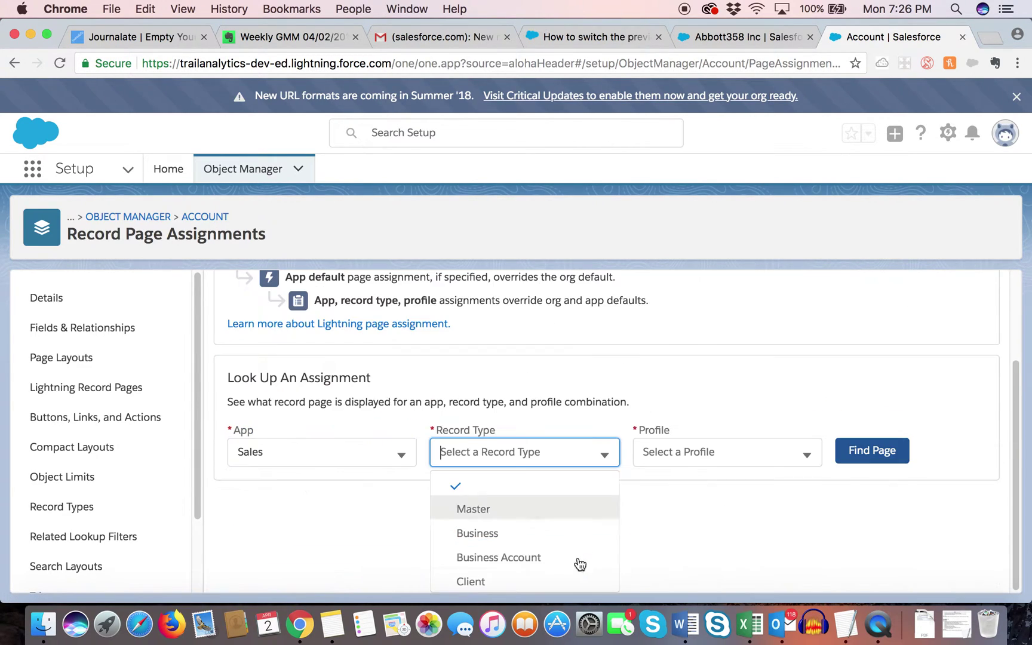
left_click(524, 558)
left_click(695, 565)
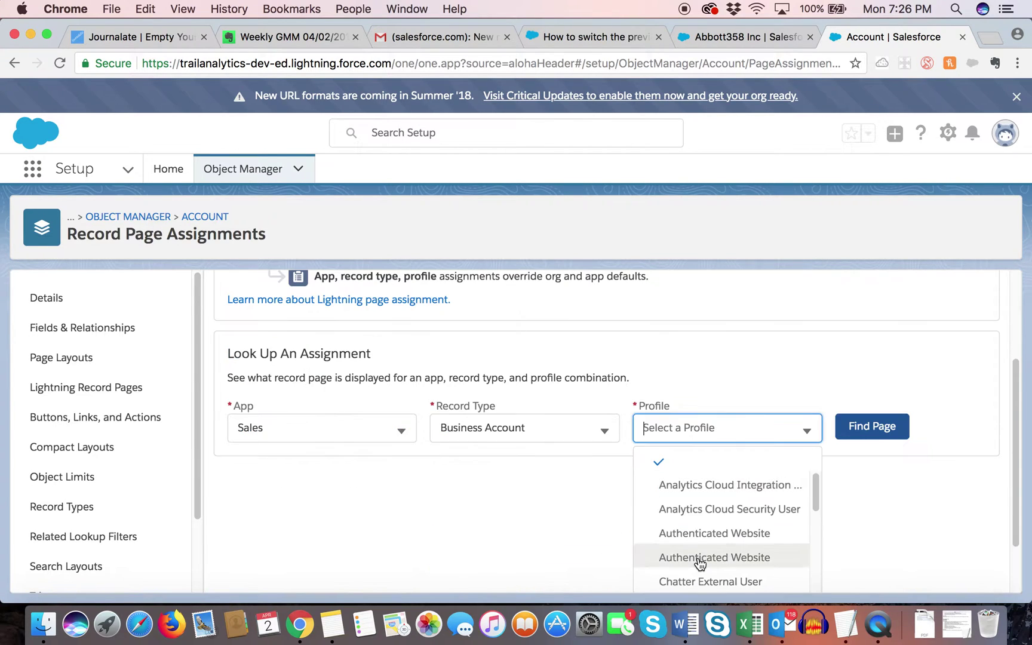
scroll(699, 563, "down", 2)
scroll(700, 565, "down", 10)
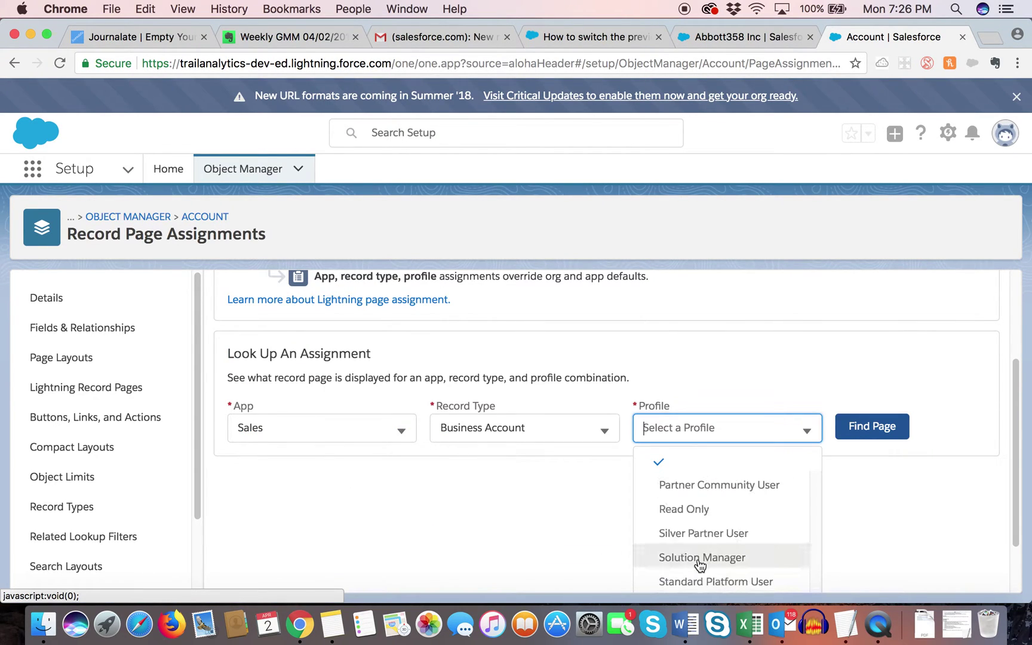
scroll(701, 564, "down", 2)
left_click(704, 558)
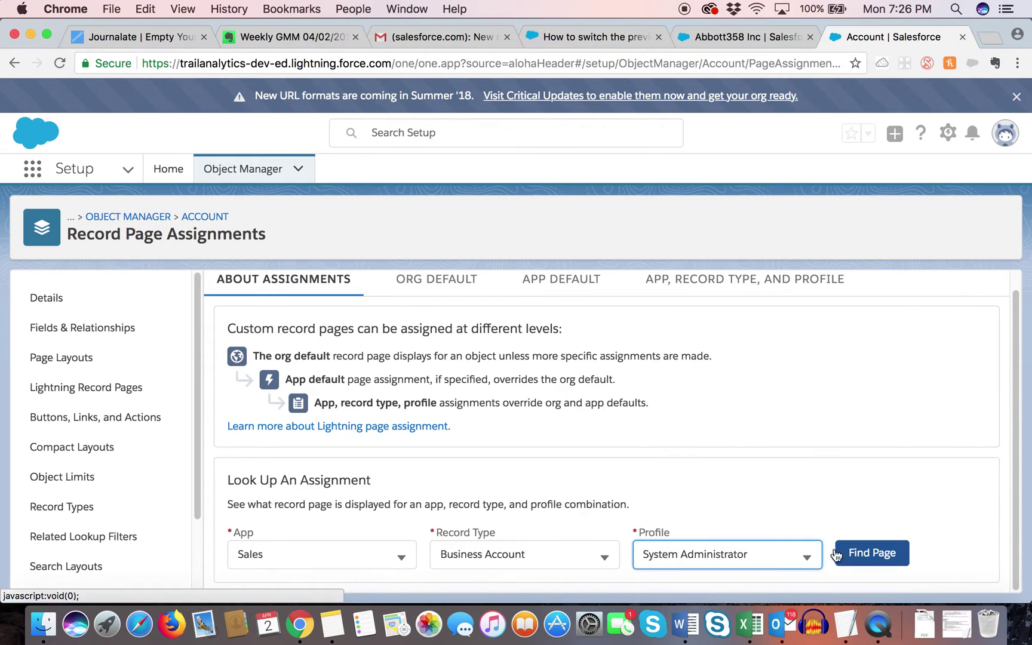
left_click(856, 554)
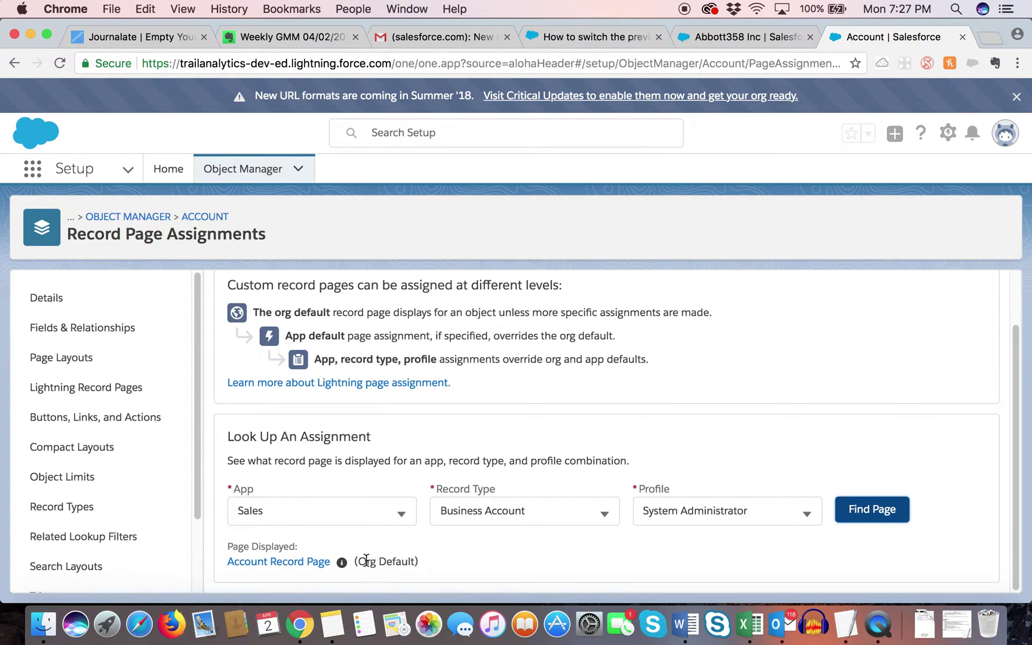
left_click_drag(362, 561, 417, 562)
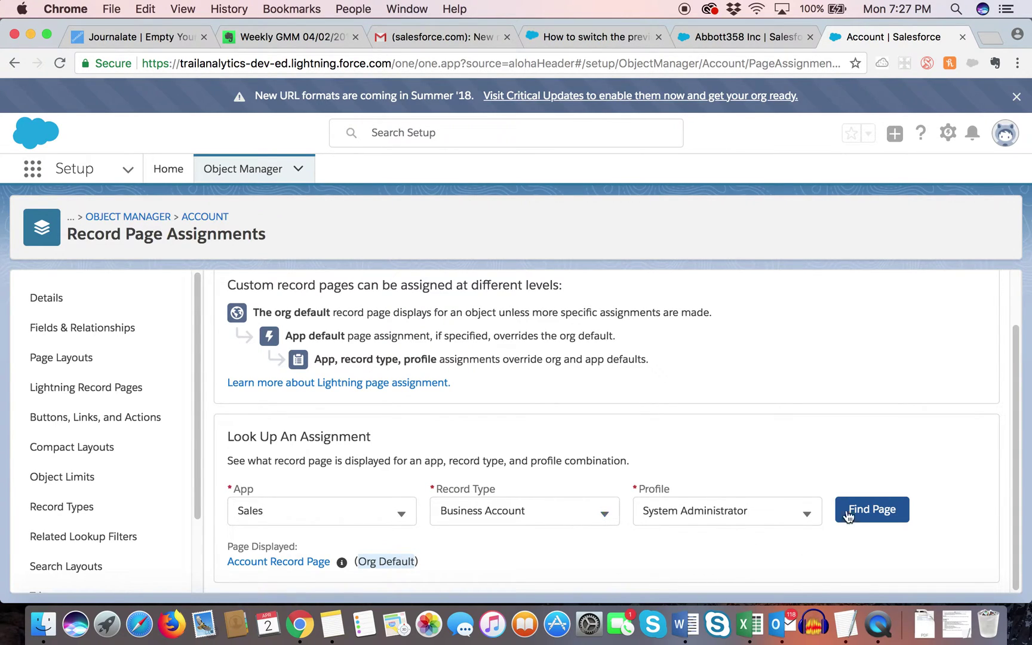
Review the Account record page assignments at the org default, app default, and app, record type, and profile levels
scroll(423, 552, "up", 2)
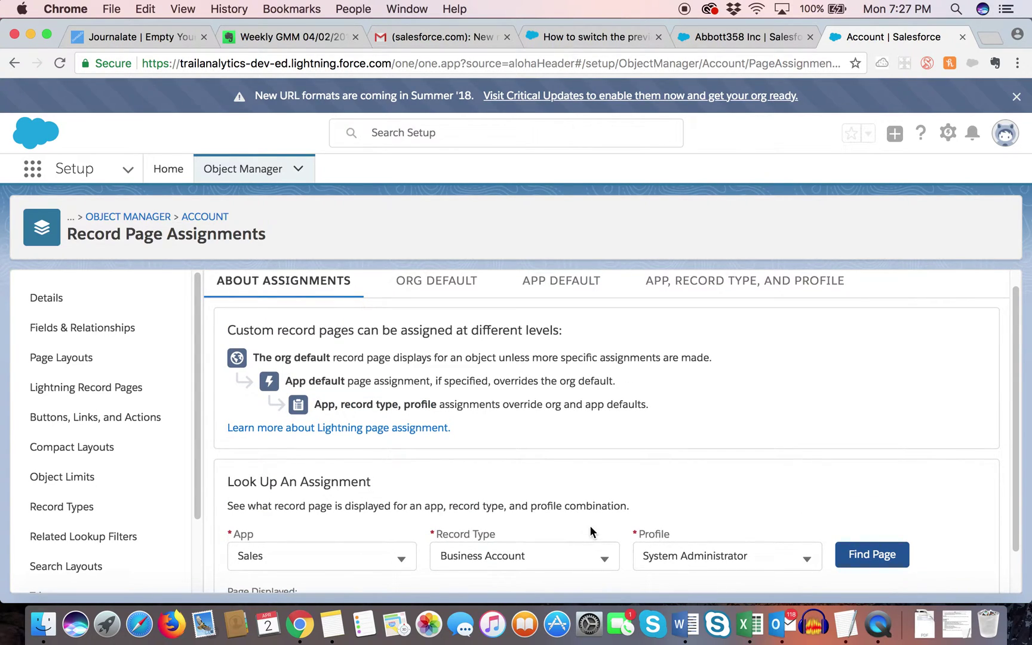
left_click(444, 278)
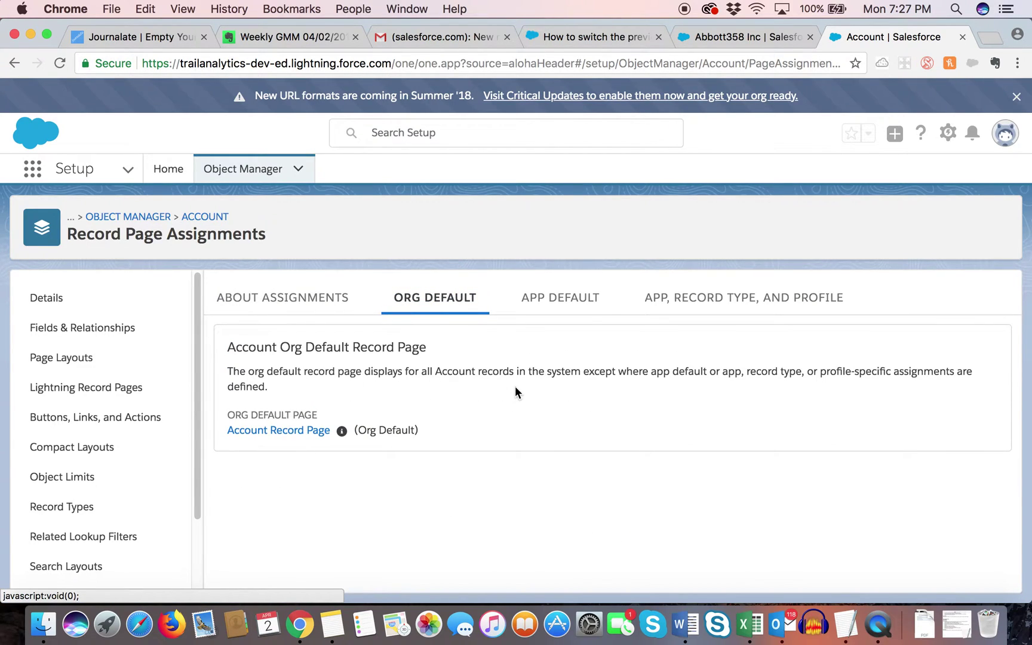
left_click(577, 304)
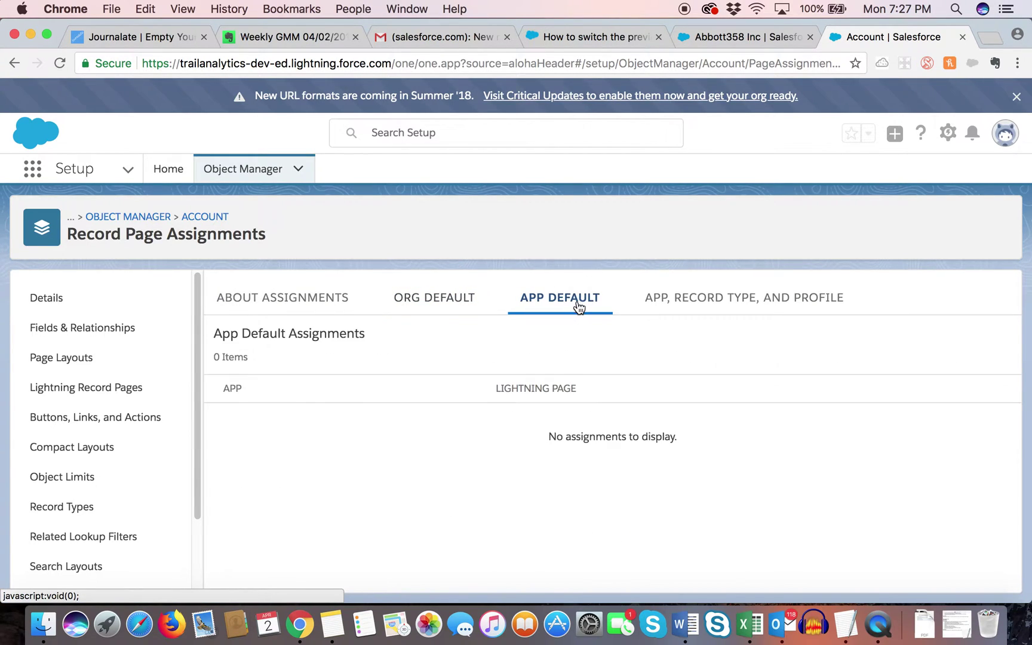
left_click(706, 311)
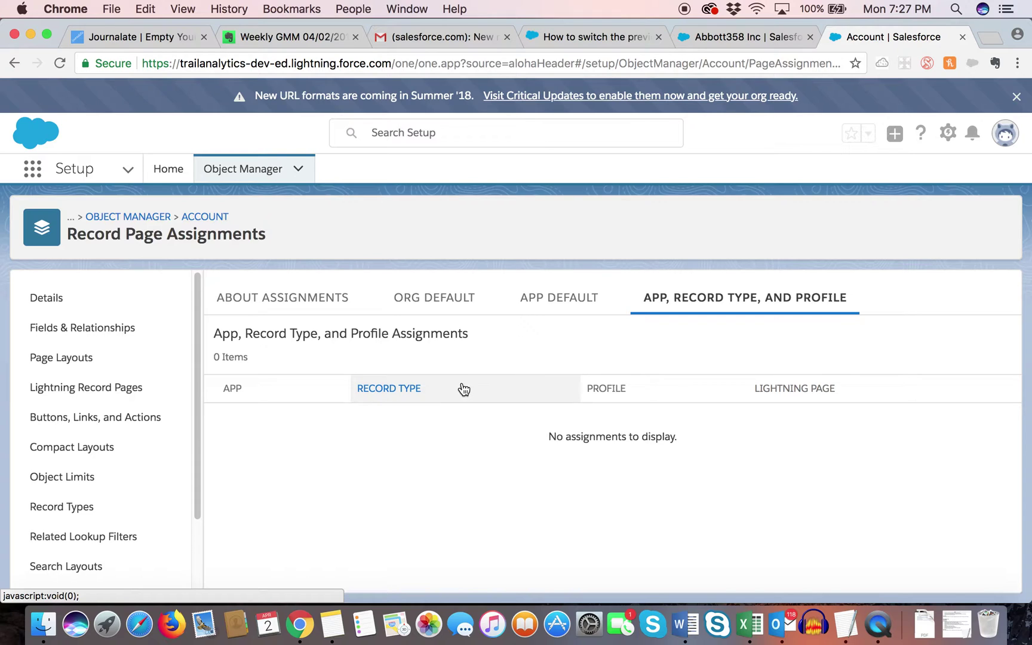
Open the Account page layout assignments and examine the System Administrator profile's layouts for each record type
left_click(85, 359)
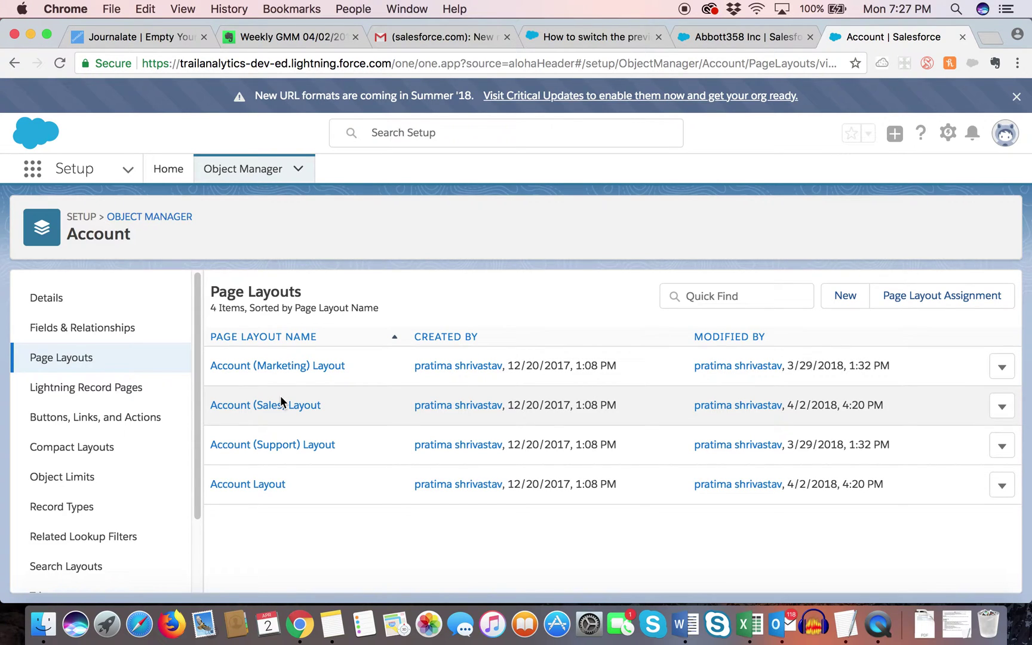
left_click(917, 299)
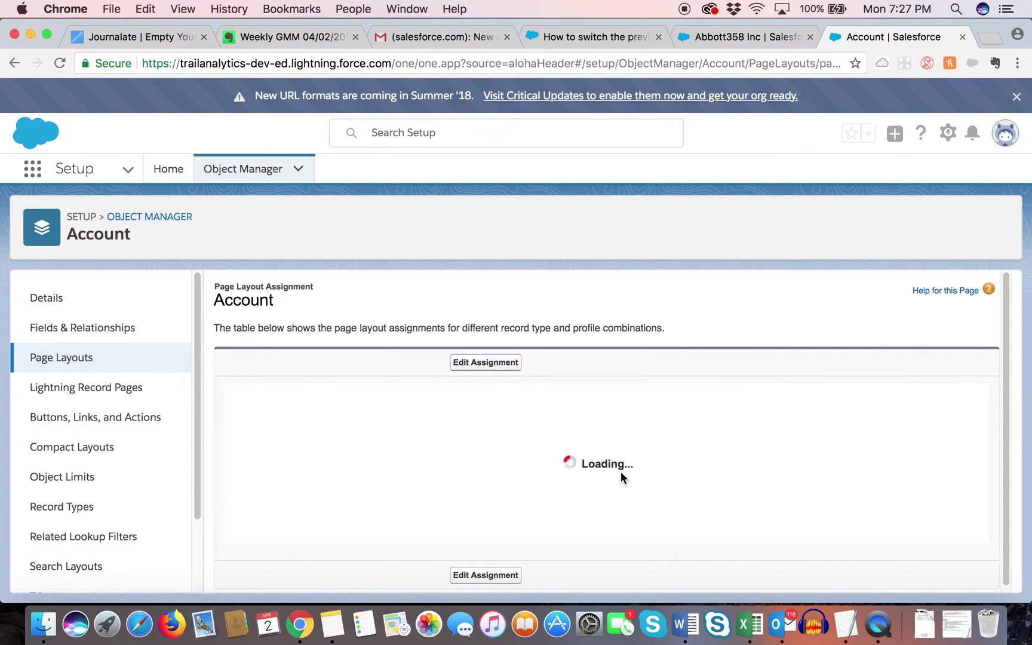
scroll(754, 493, "down", 1)
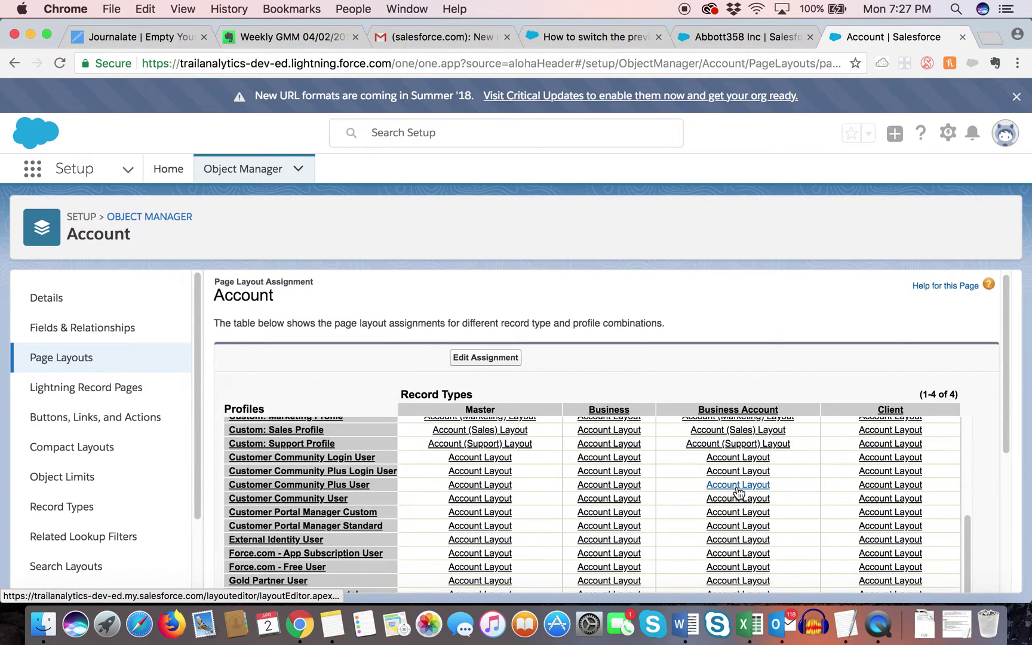
scroll(801, 478, "down", 6)
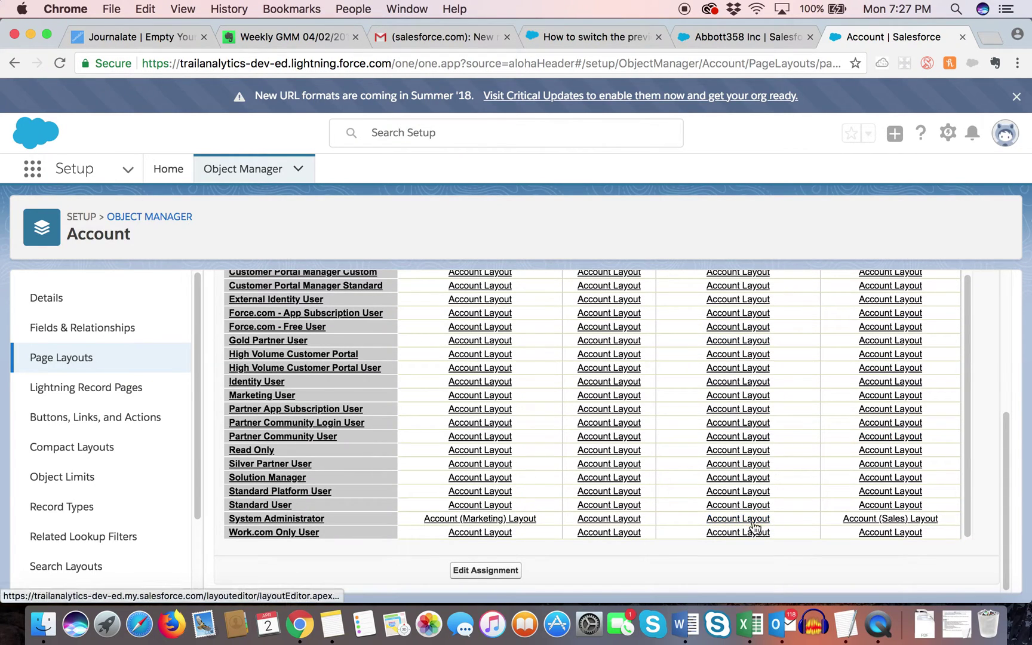
scroll(755, 519, "up", 3)
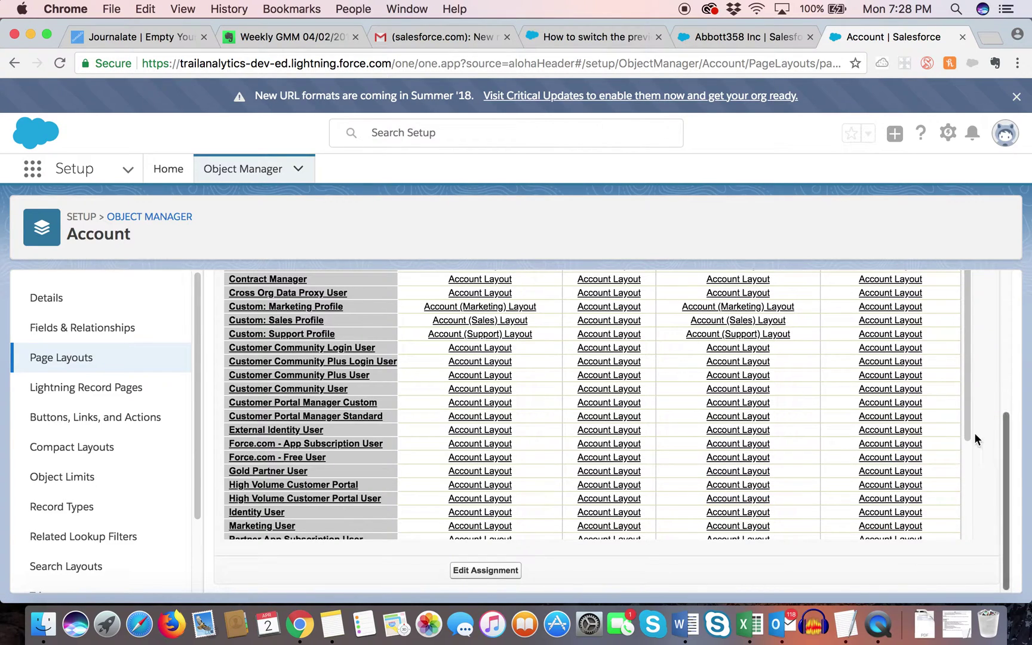
left_click(1017, 425)
left_click_drag(1017, 425, 994, 480)
left_click_drag(966, 439, 960, 536)
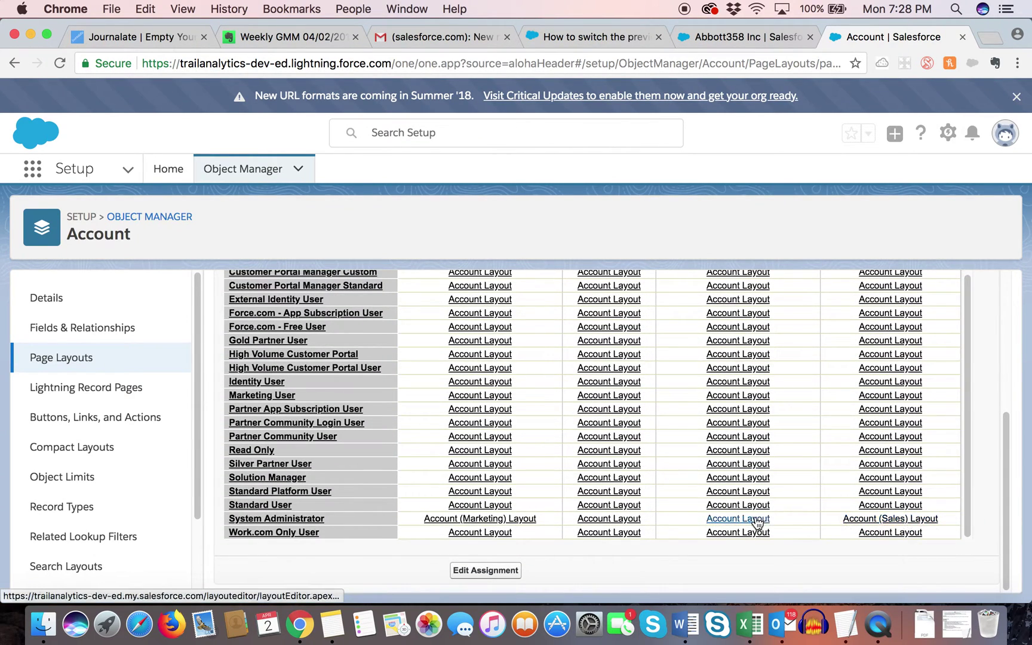
left_click_drag(968, 472, 970, 503)
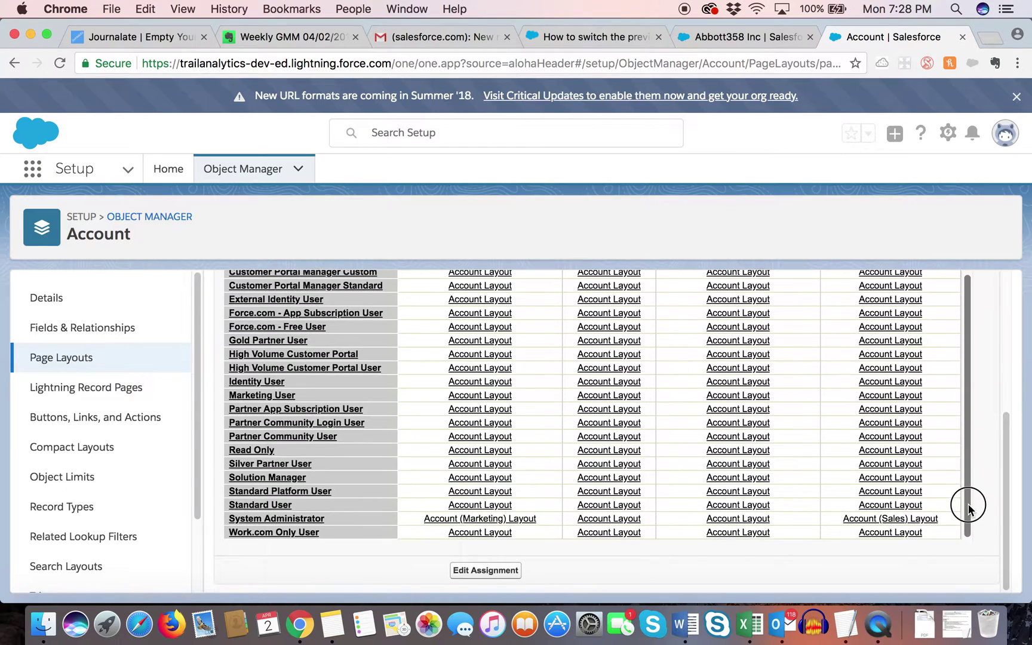
Remove the Phone field from the Account (Sales) Layout assigned to System Administrator for the Client record type, and save the layout
left_click(897, 520)
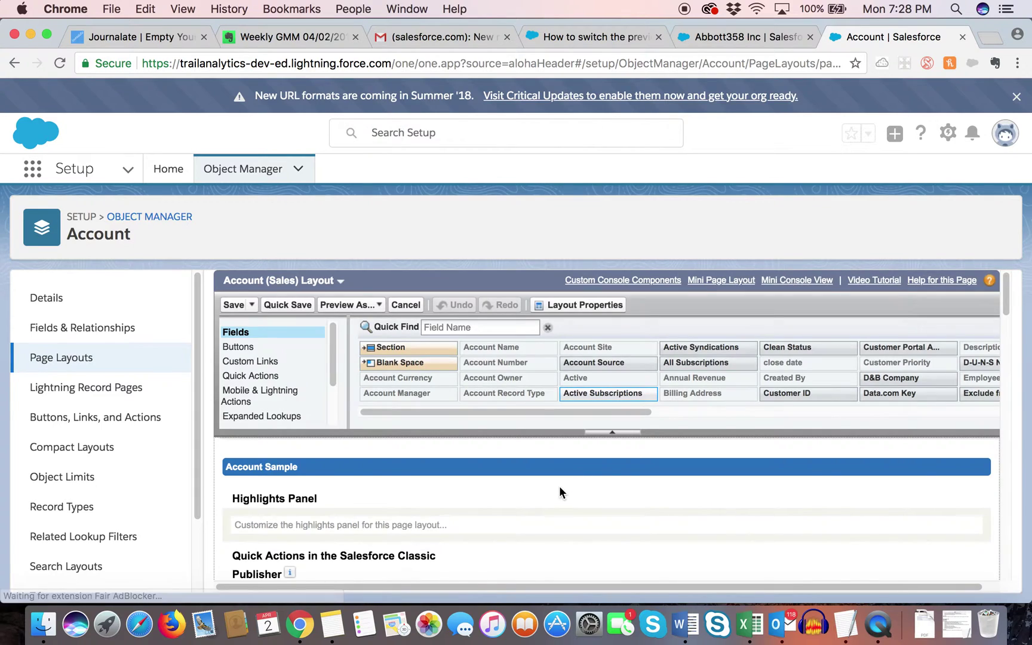
scroll(559, 486, "down", 6)
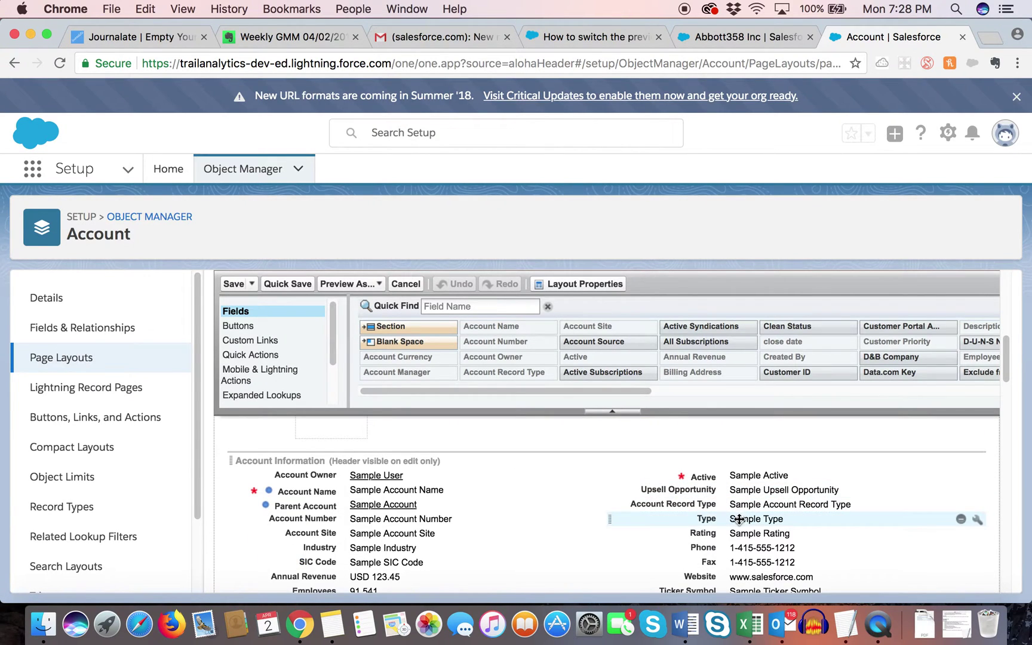
left_click(963, 548)
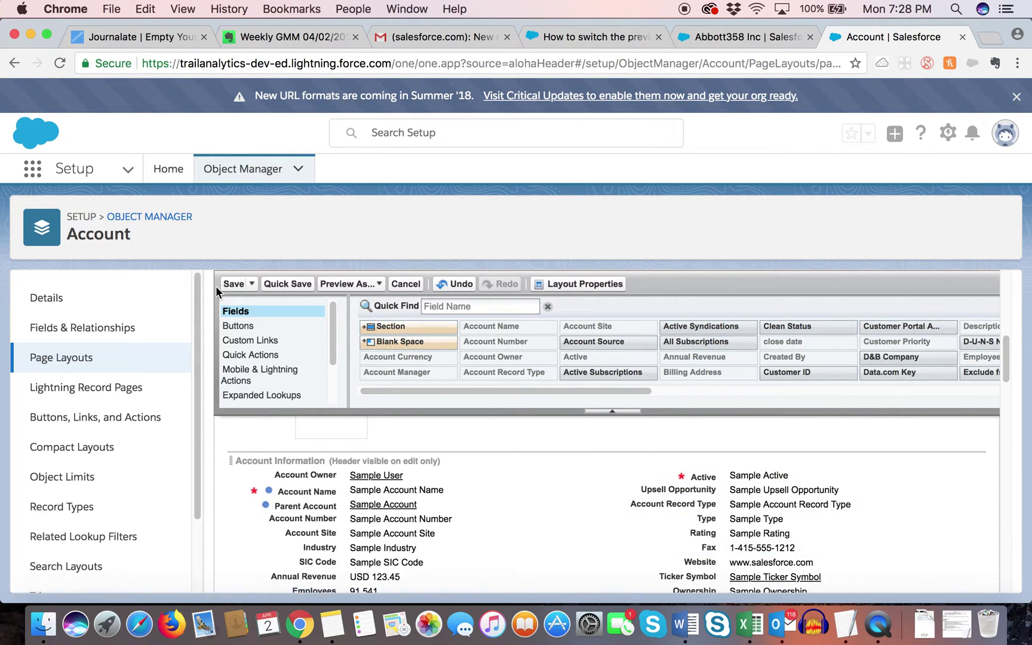
left_click(234, 287)
Review the Account page layout assignment table again, down the Business Account record type column
scroll(469, 459, "down", 5)
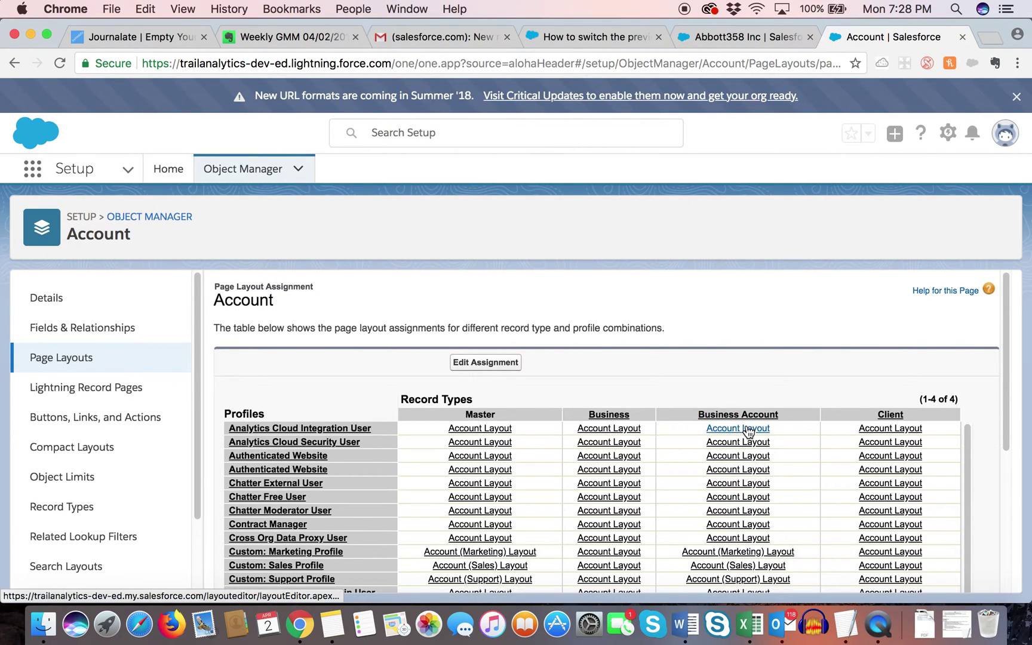
scroll(952, 504, "down", 3)
left_click(965, 554)
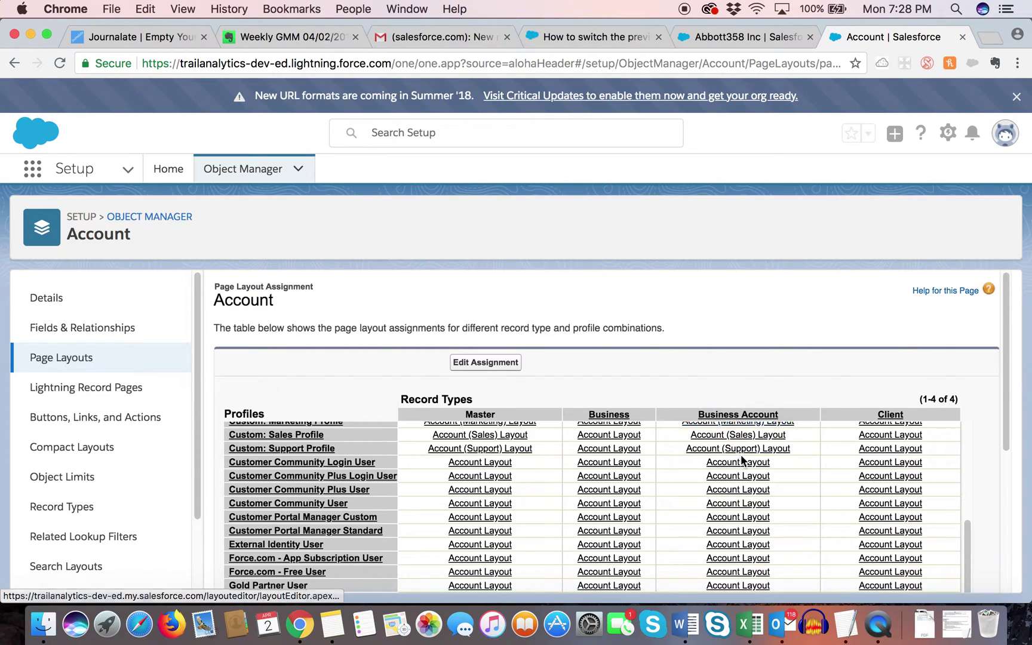
Switch to the Abbott358 Inc account record, check its Account Record Type in the details, and return to its related lists
left_click(698, 33)
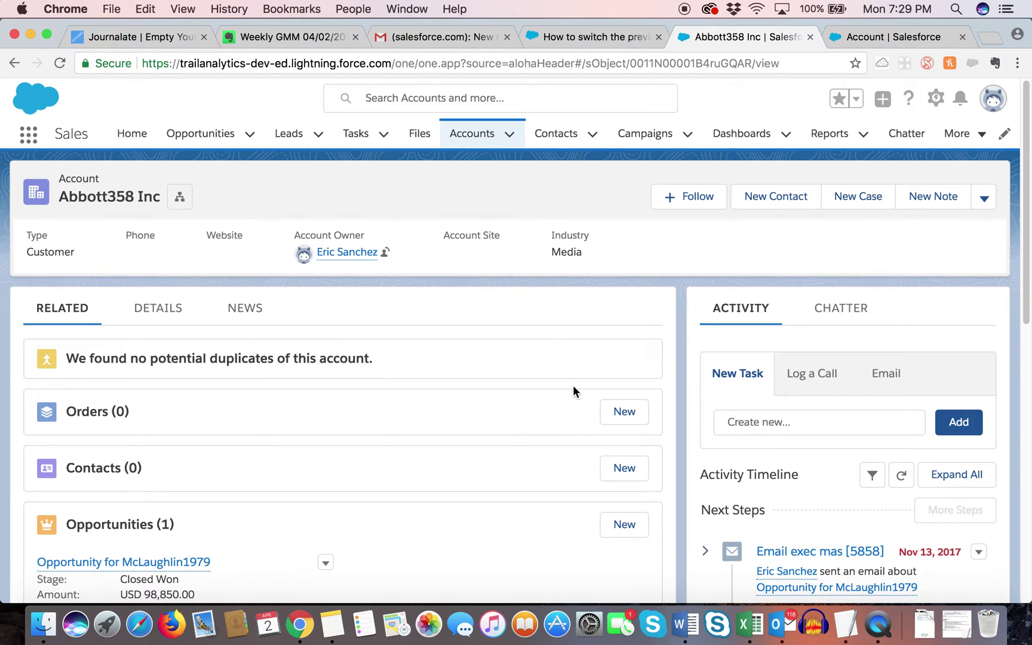
scroll(328, 345, "down", 1)
scroll(239, 334, "up", 1)
left_click(158, 310)
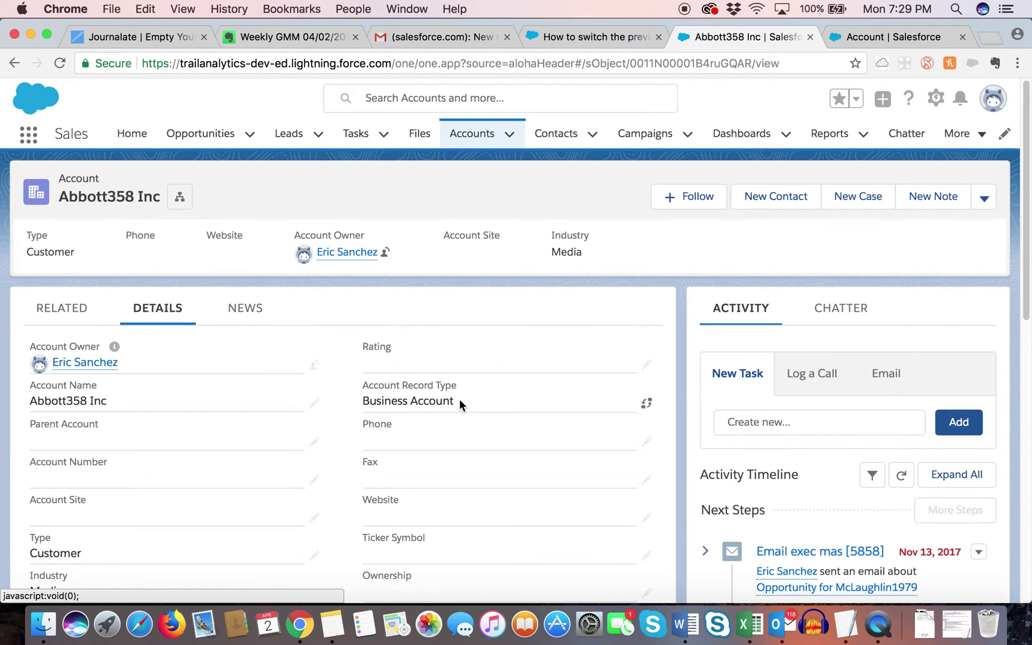
left_click_drag(363, 400, 463, 399)
scroll(197, 382, "down", 1)
left_click(67, 309)
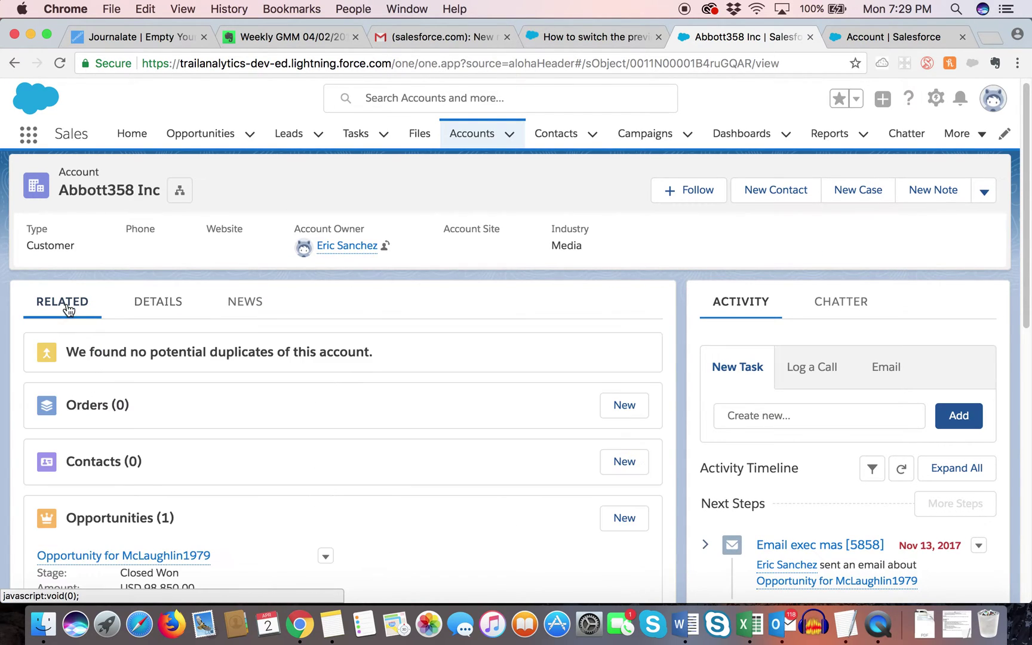
Review the related lists on the Abbott358 Inc account, from Orders down to Notes & Attachments
scroll(181, 412, "down", 1)
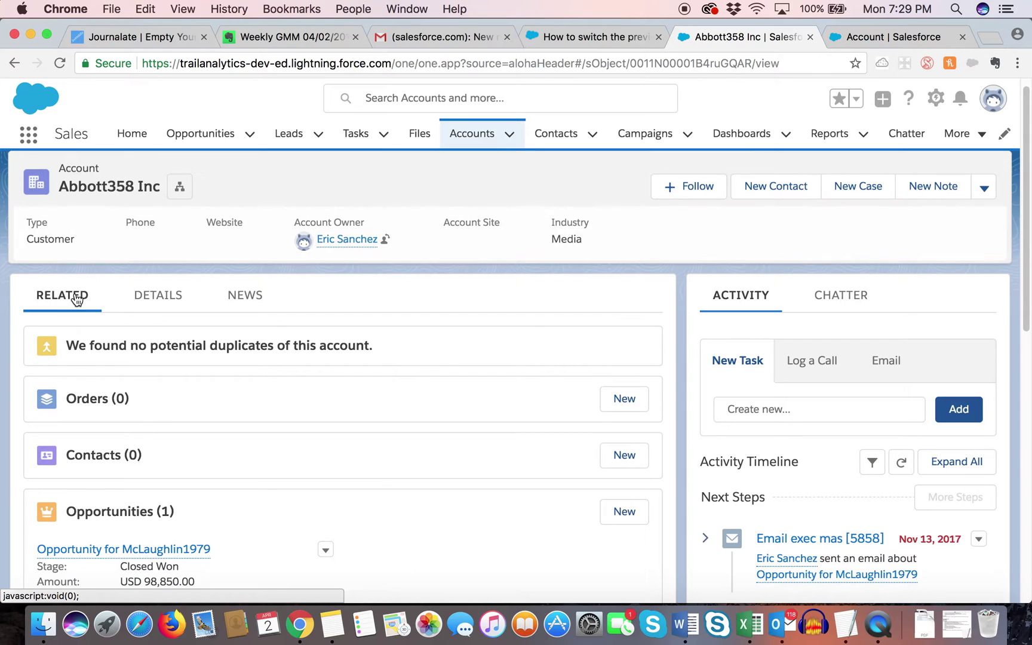
scroll(245, 489, "down", 5)
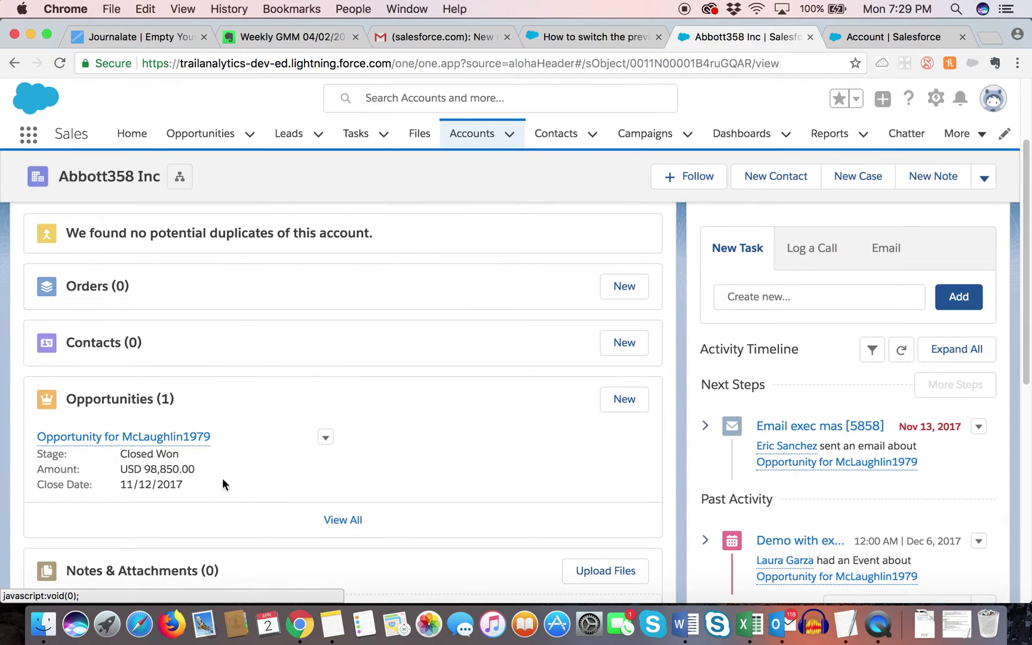
scroll(221, 496, "down", 1)
scroll(238, 382, "up", 5)
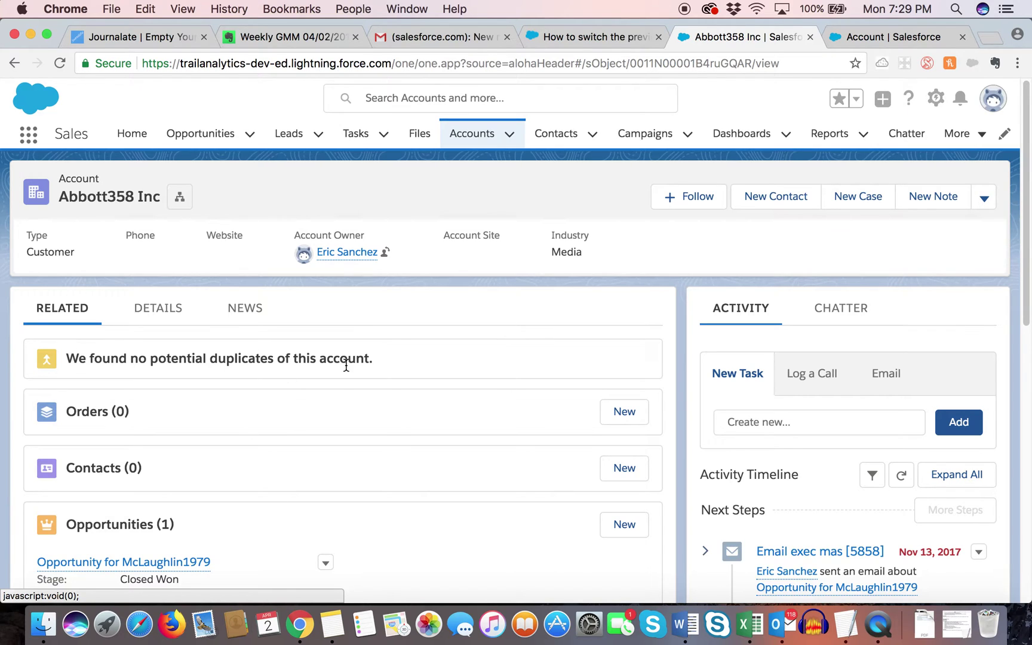
Open the Abbott372 Inc account from the Accounts list, check its Account Record Type in the details, and return to its related lists
left_click(481, 144)
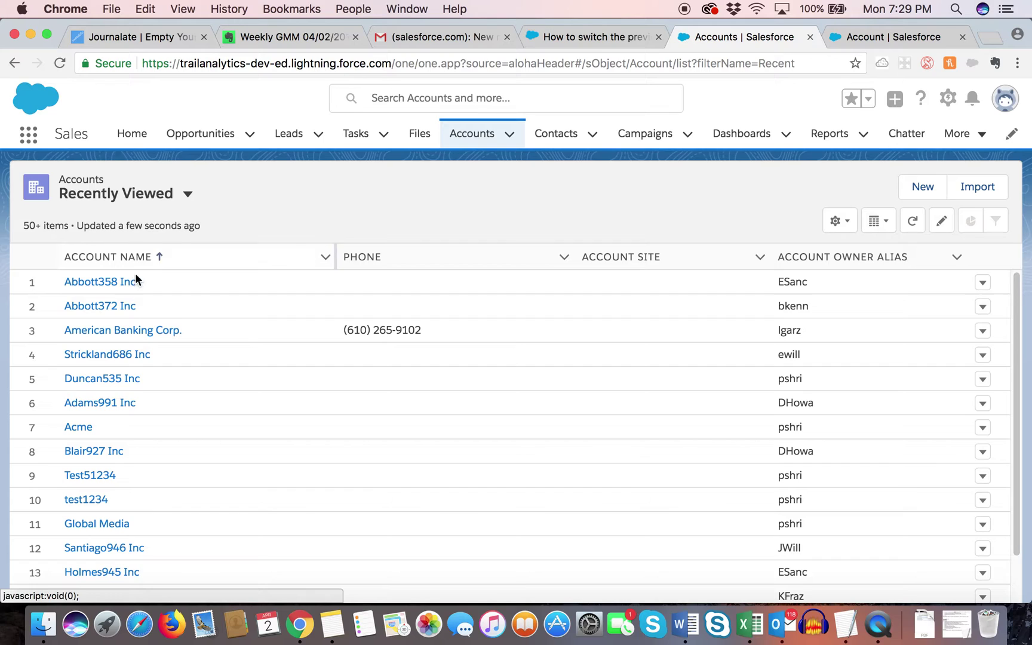
left_click(125, 307)
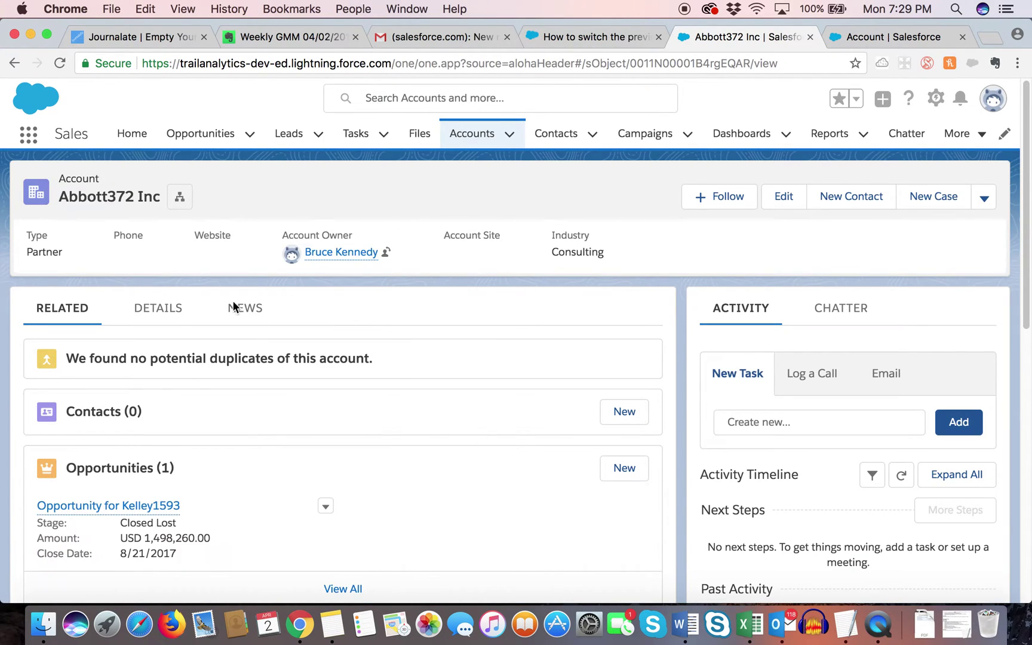
left_click(203, 314)
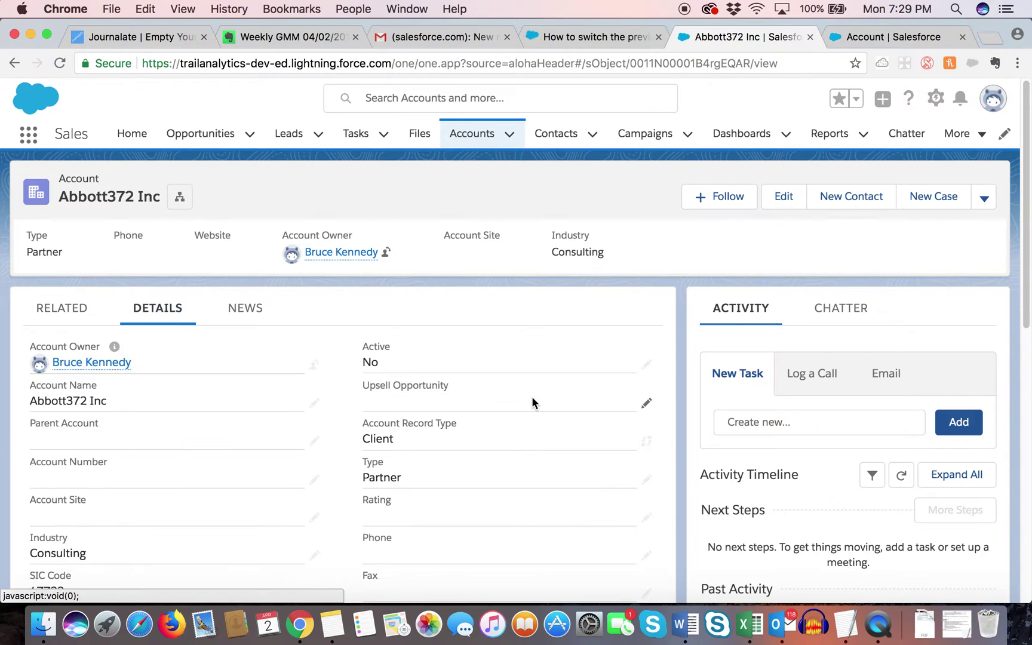
scroll(487, 485, "down", 2)
scroll(324, 384, "up", 2)
left_click(62, 308)
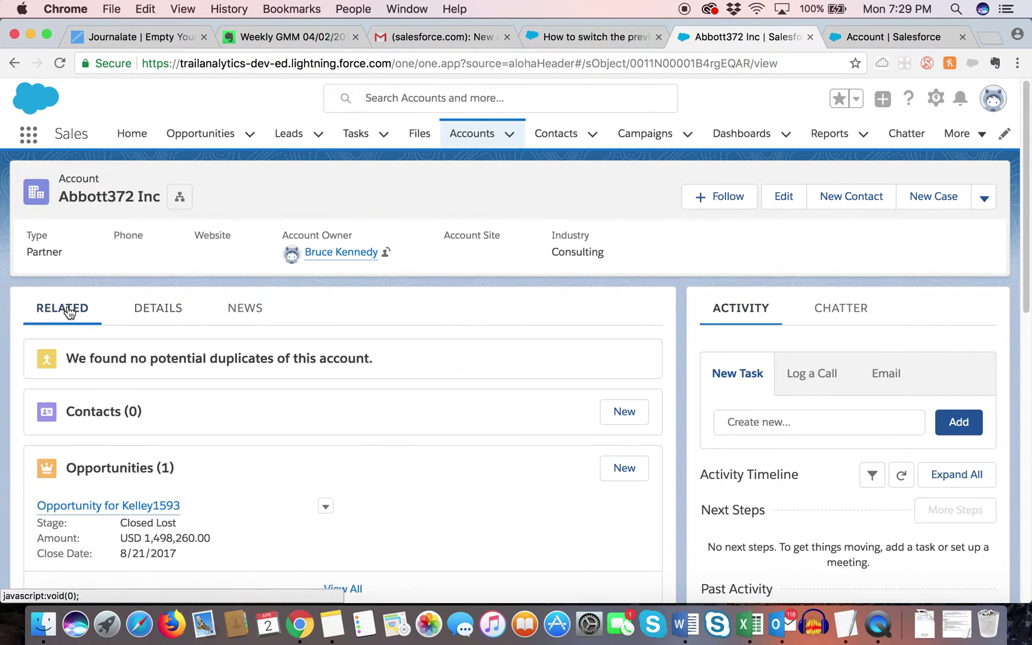
Review the related lists on the Abbott372 Inc account, from Contacts down past Notes & Attachments
scroll(272, 448, "down", 1)
scroll(272, 449, "down", 5)
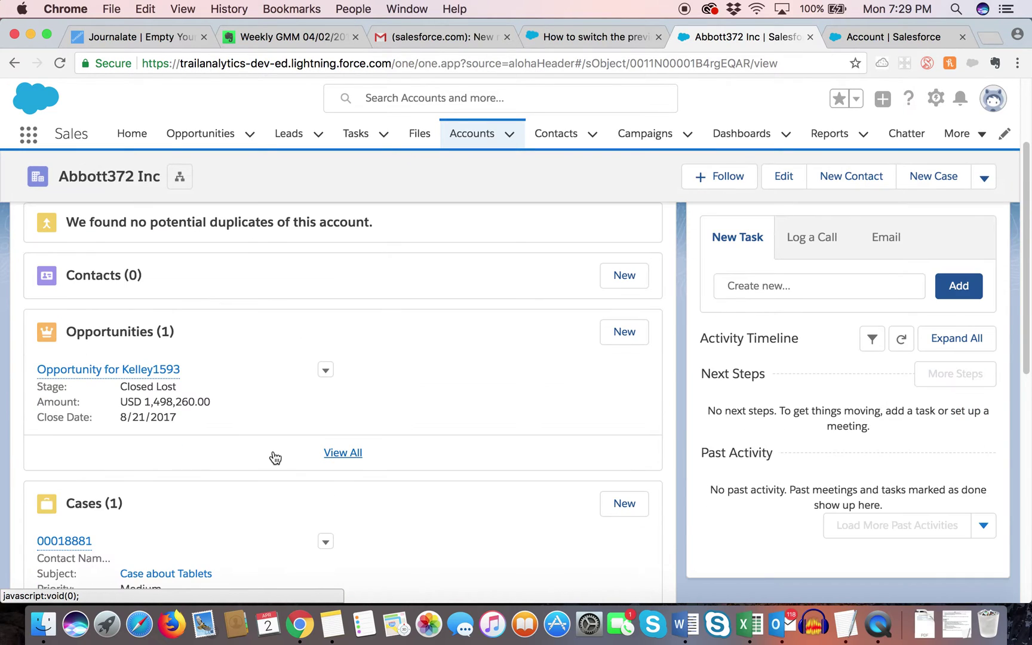
scroll(247, 465, "up", 4)
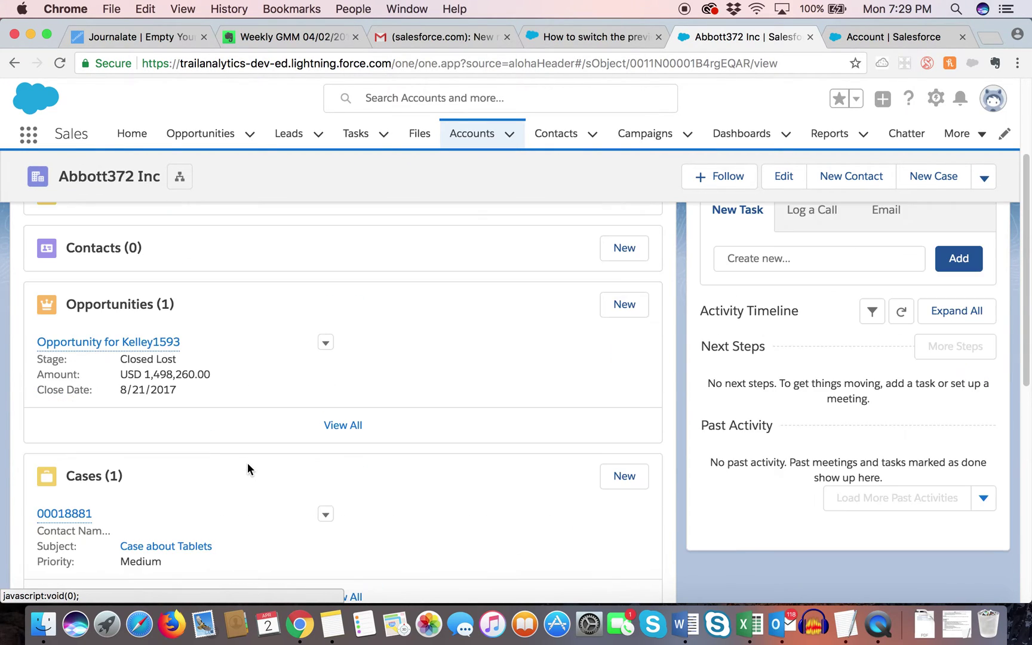
scroll(249, 467, "down", 5)
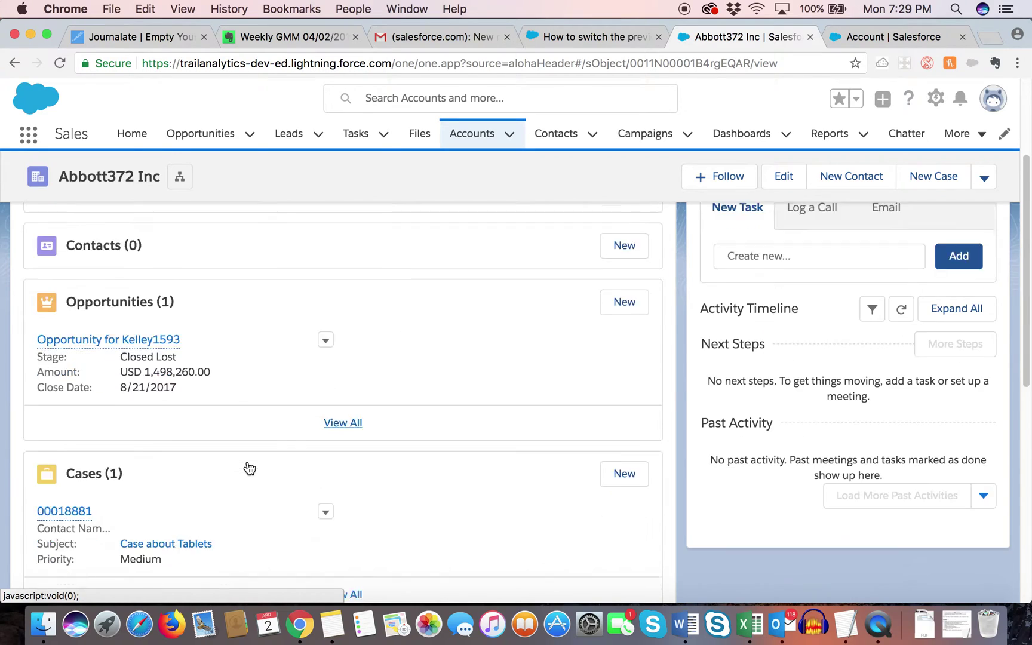
scroll(248, 464, "up", 1)
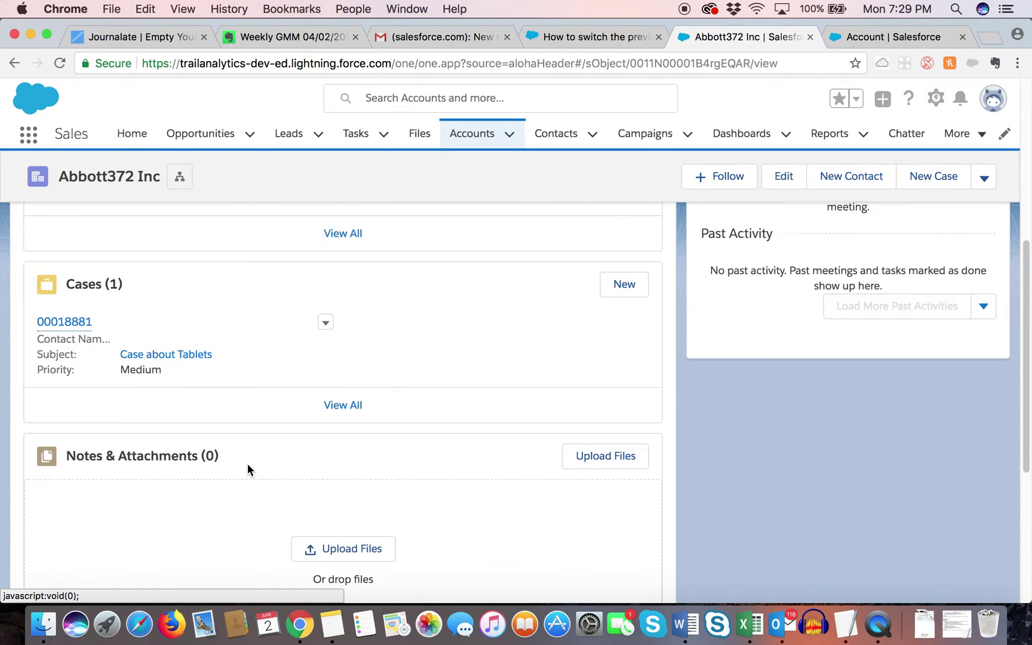
scroll(248, 464, "down", 5)
scroll(248, 462, "up", 6)
scroll(251, 468, "up", 5)
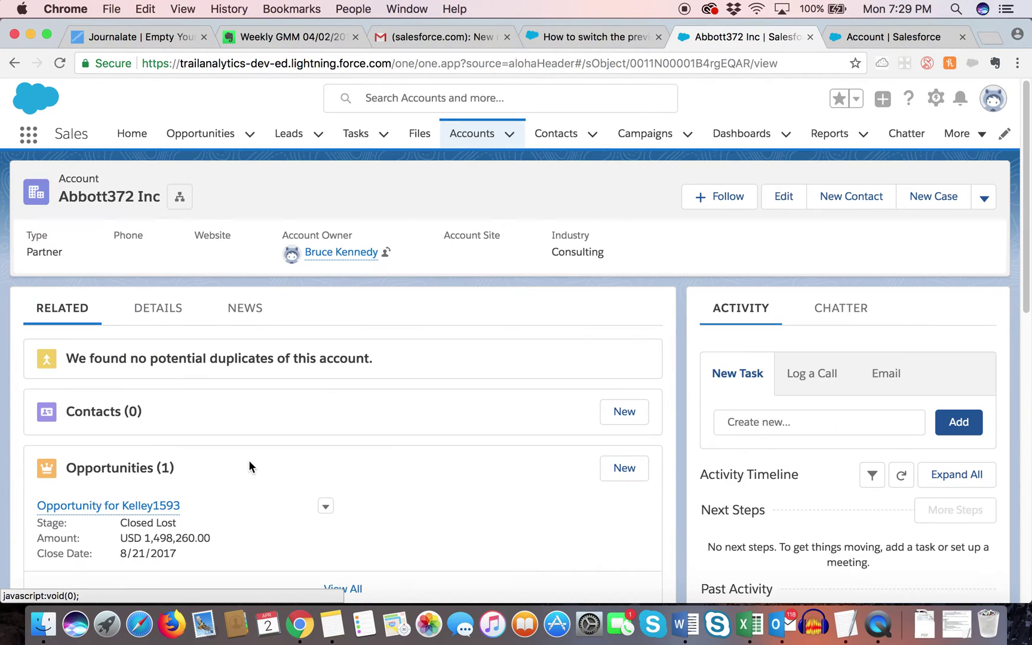
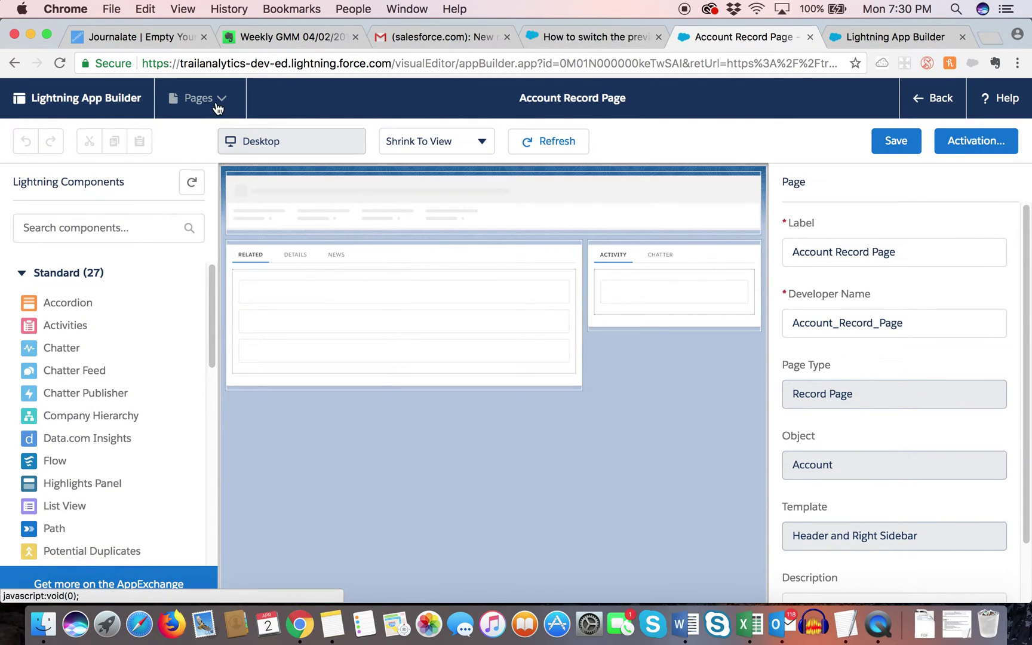
Select the Highlights Panel on the Account Record Page and examine its properties and layout sources
left_click(219, 106)
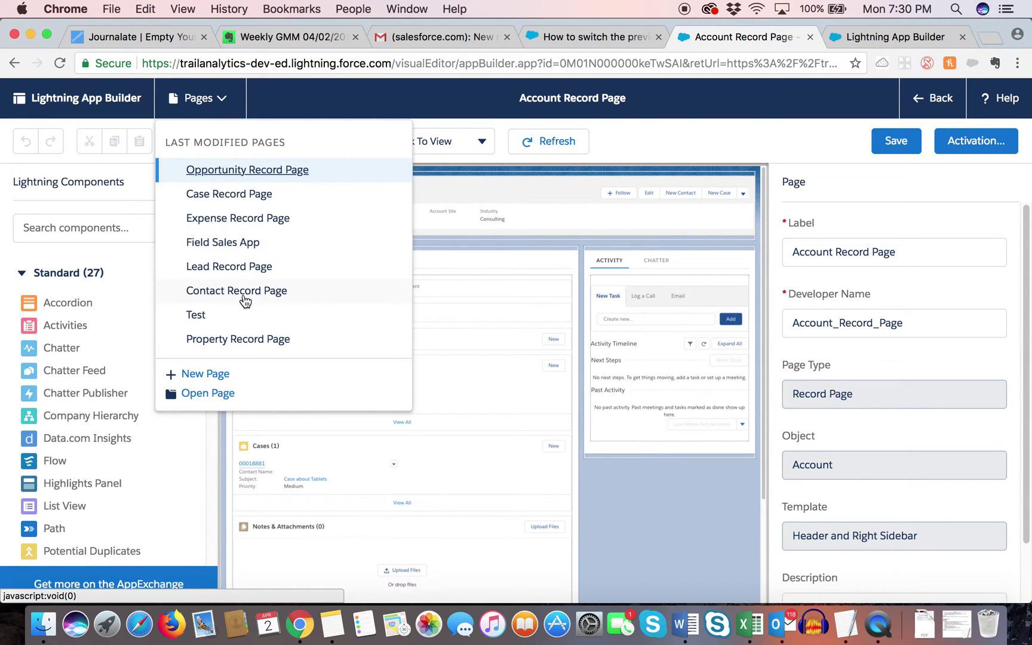
left_click(436, 121)
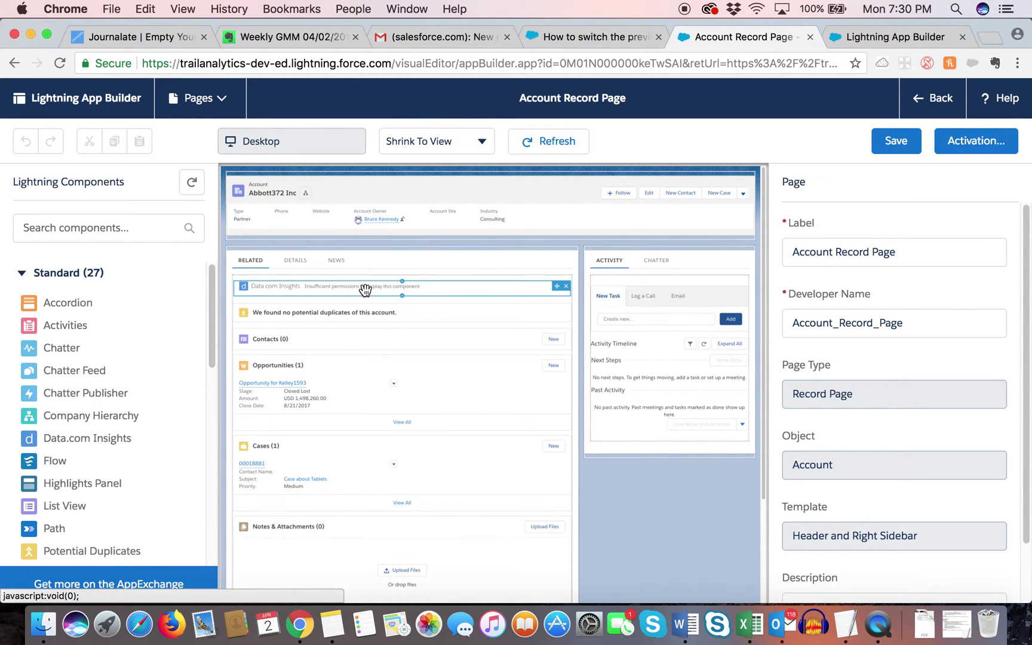
left_click(399, 197)
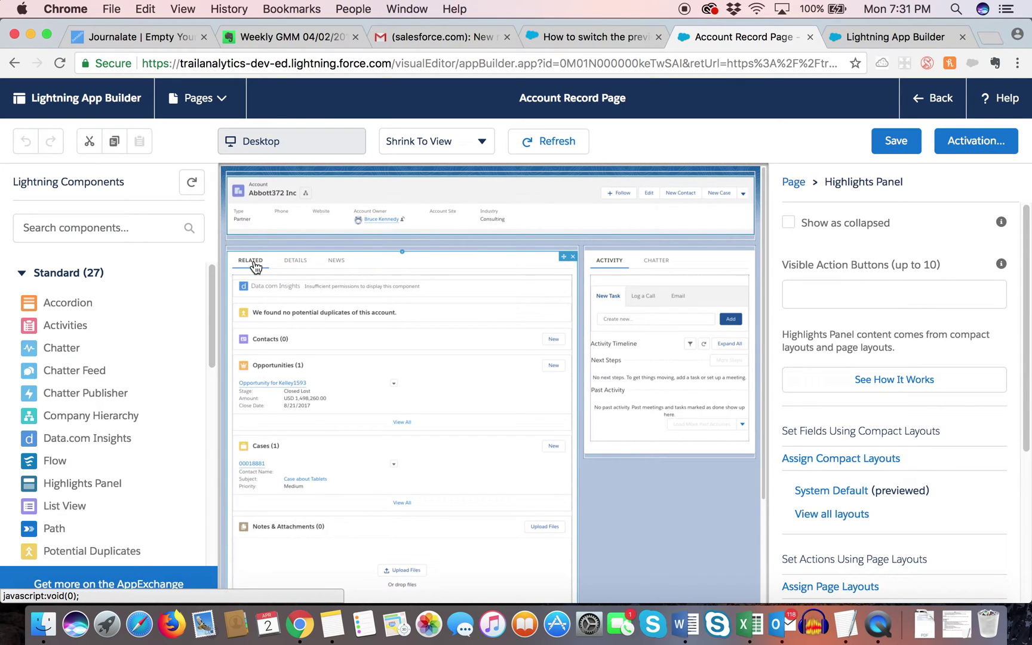
Set the default tab to Details for the tabs component holding Related, Details and News
left_click(296, 267)
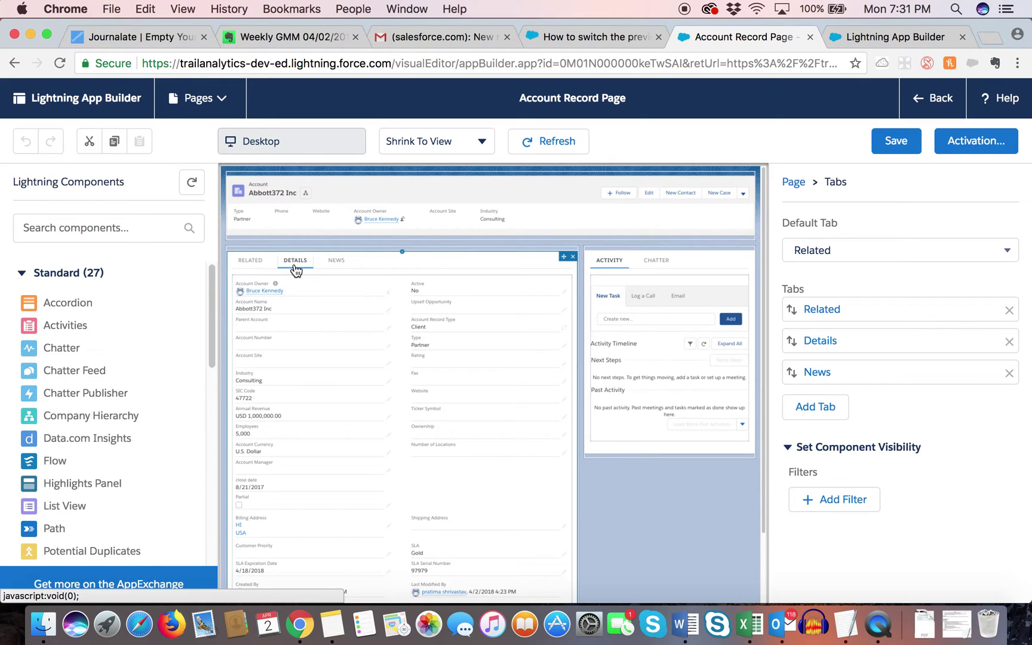
left_click(1007, 251)
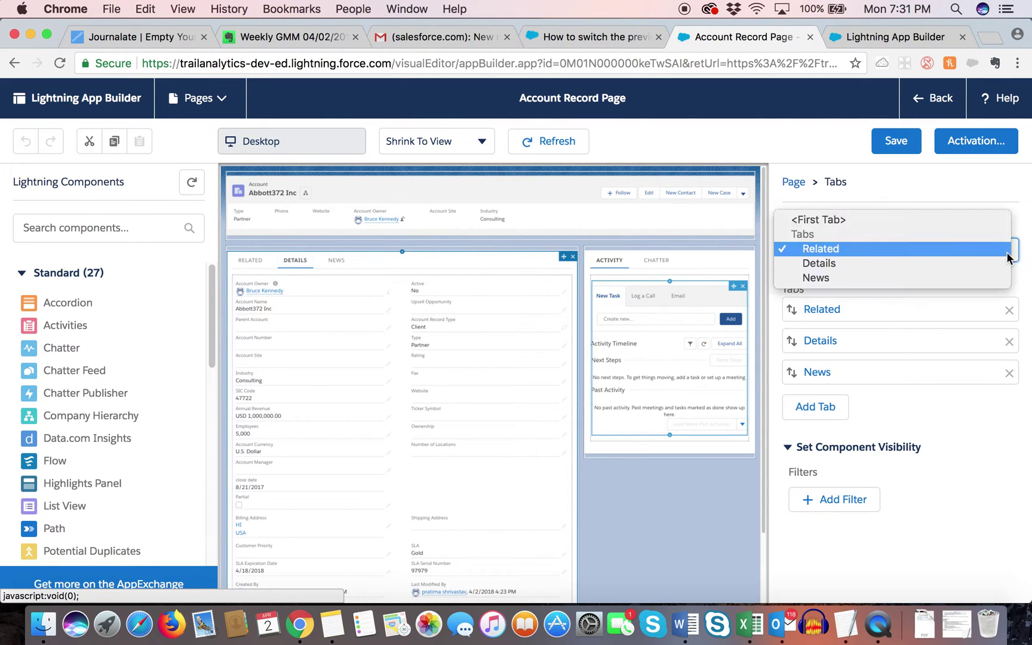
left_click(806, 250)
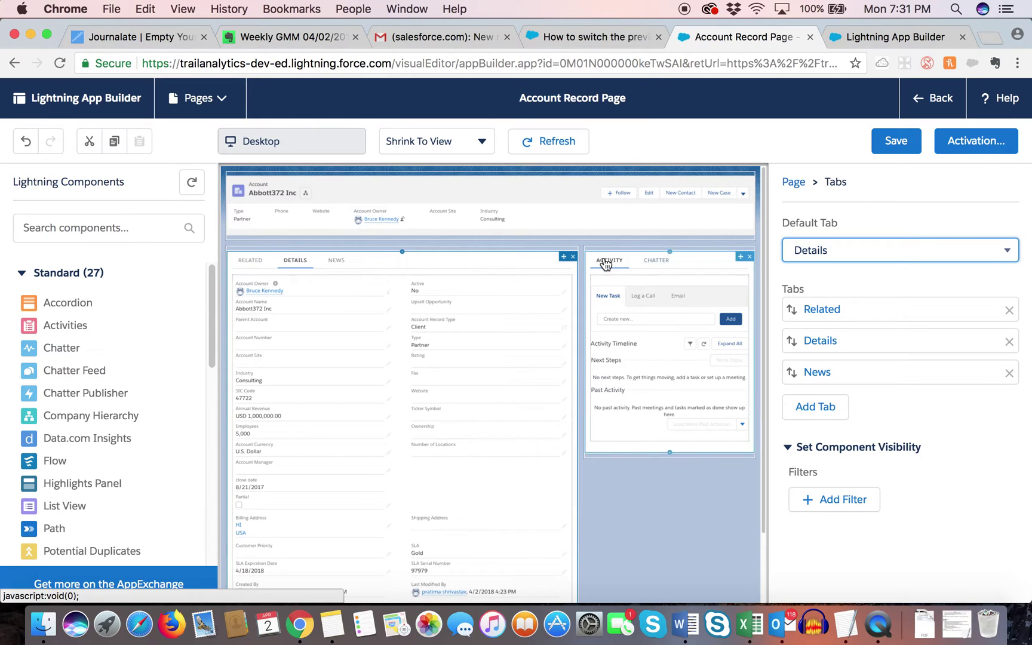
Delete the Related/Details/News tabs component from the Account Record Page and place a new Tabs component in the emptied region
left_click(572, 257)
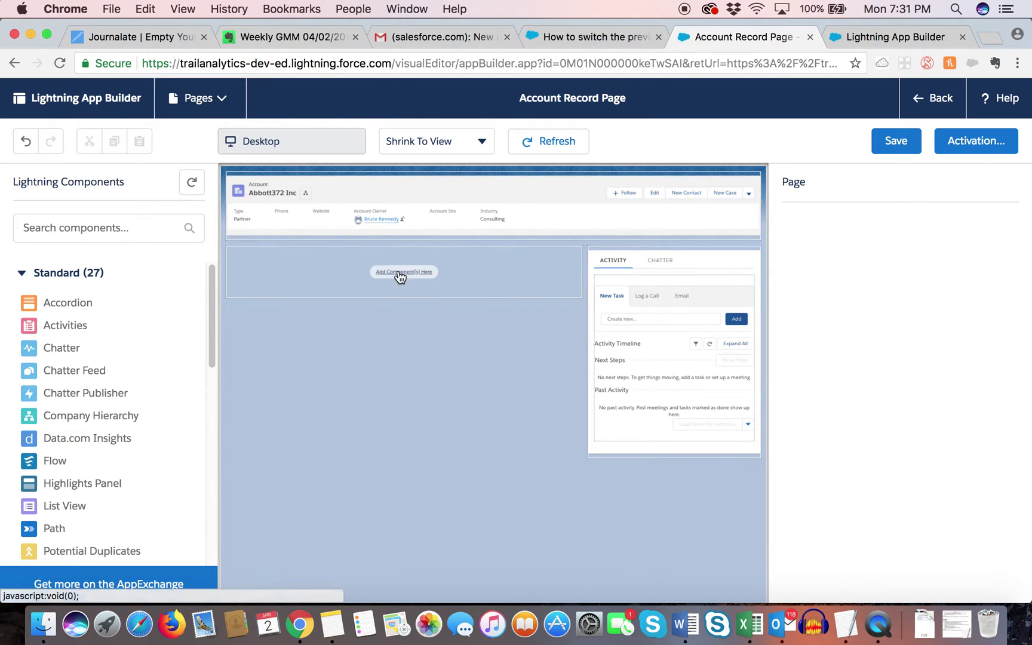
scroll(90, 387, "down", 3)
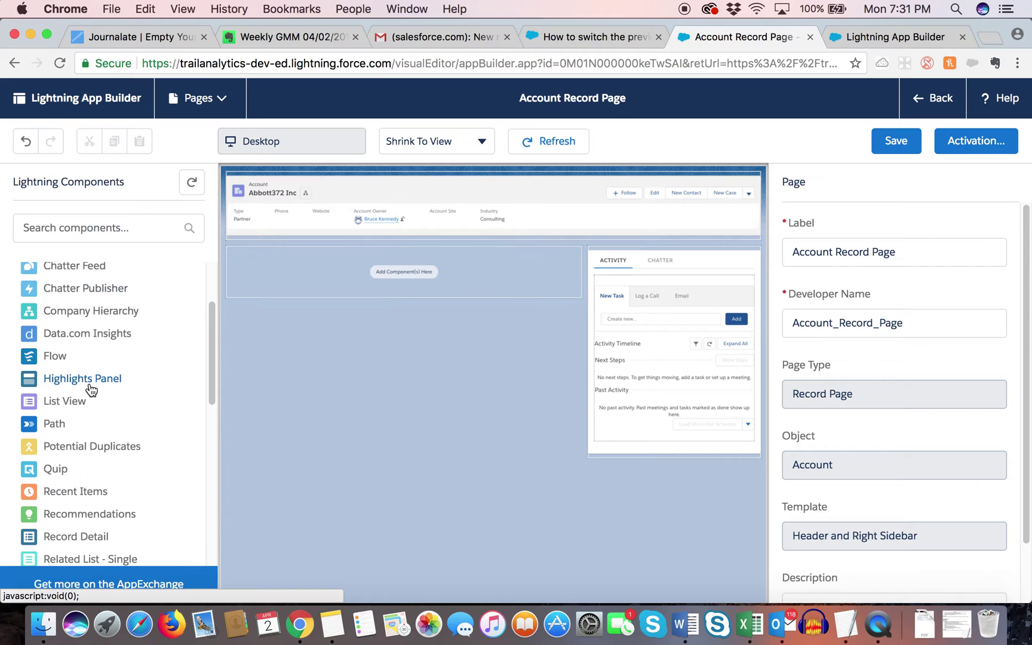
scroll(125, 408, "down", 2)
scroll(126, 408, "down", 1)
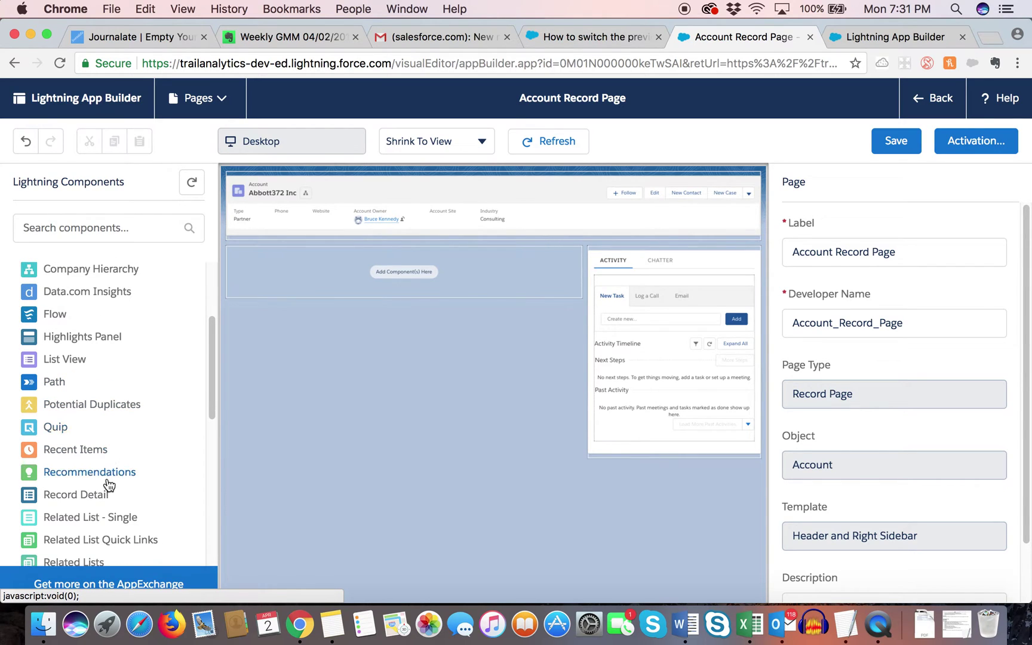
scroll(110, 427, "up", 5)
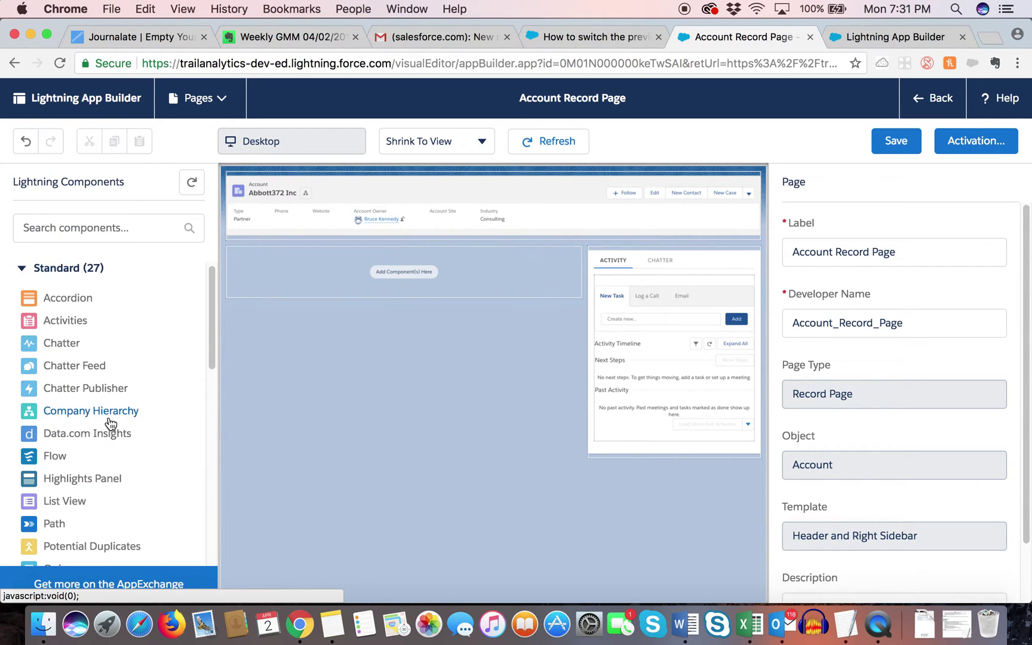
scroll(105, 429, "down", 4)
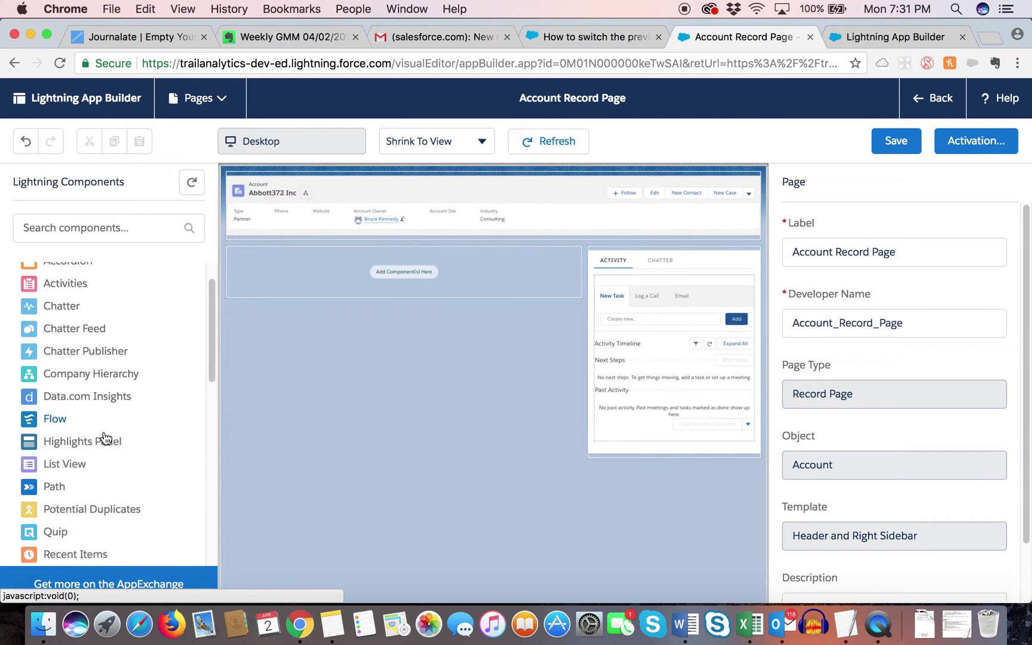
scroll(106, 442, "down", 13)
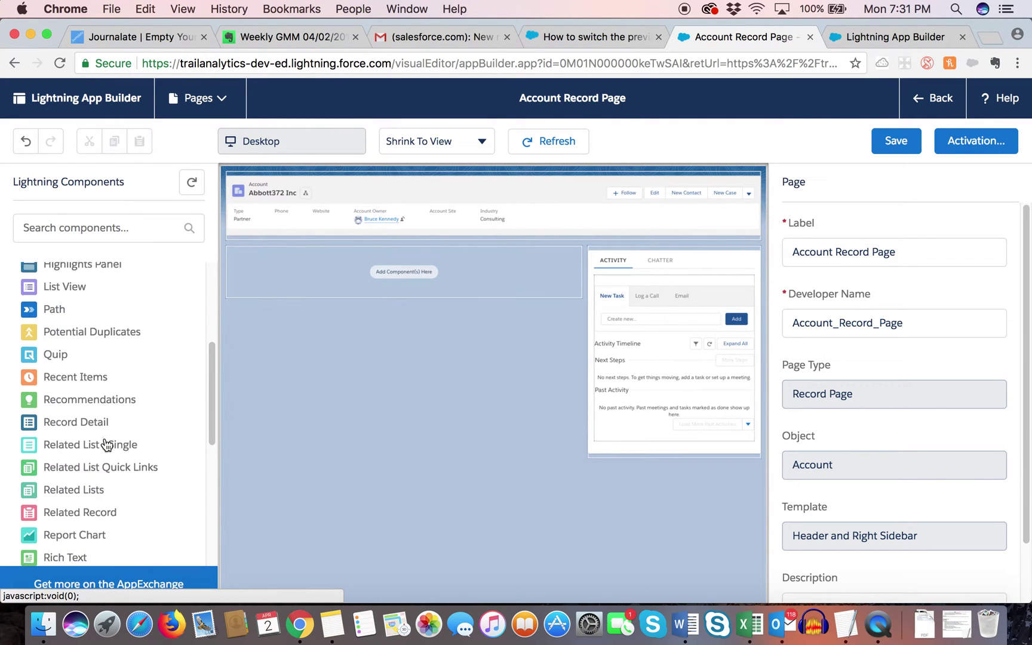
left_click_drag(55, 445, 324, 269)
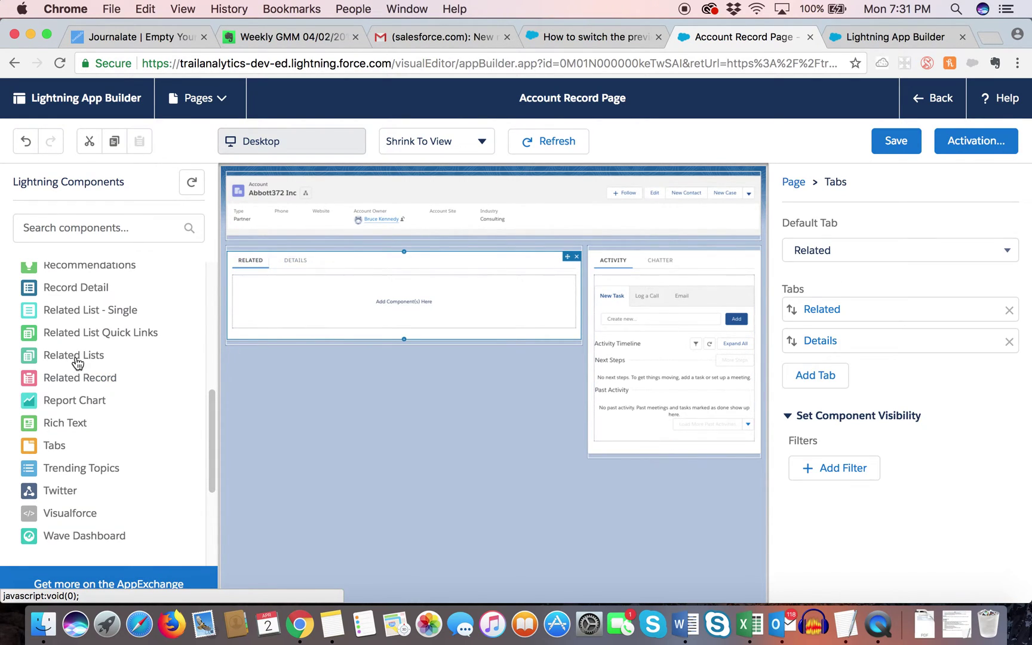
Add the Related Lists component to the new Related tab and the Record Detail component to the Details tab
left_click_drag(83, 356, 280, 301)
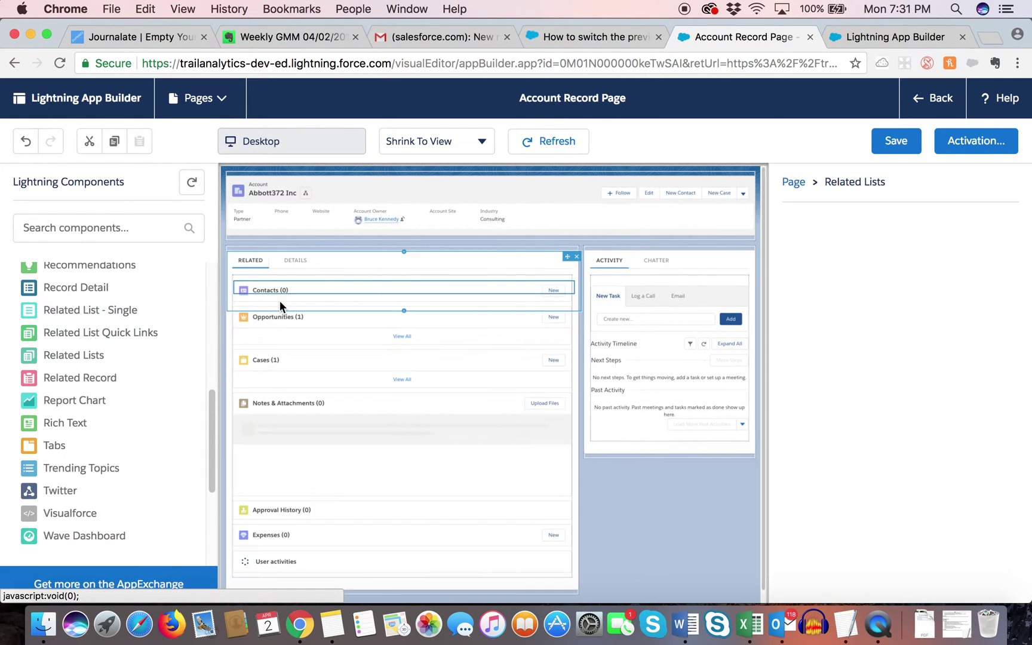
left_click(296, 260)
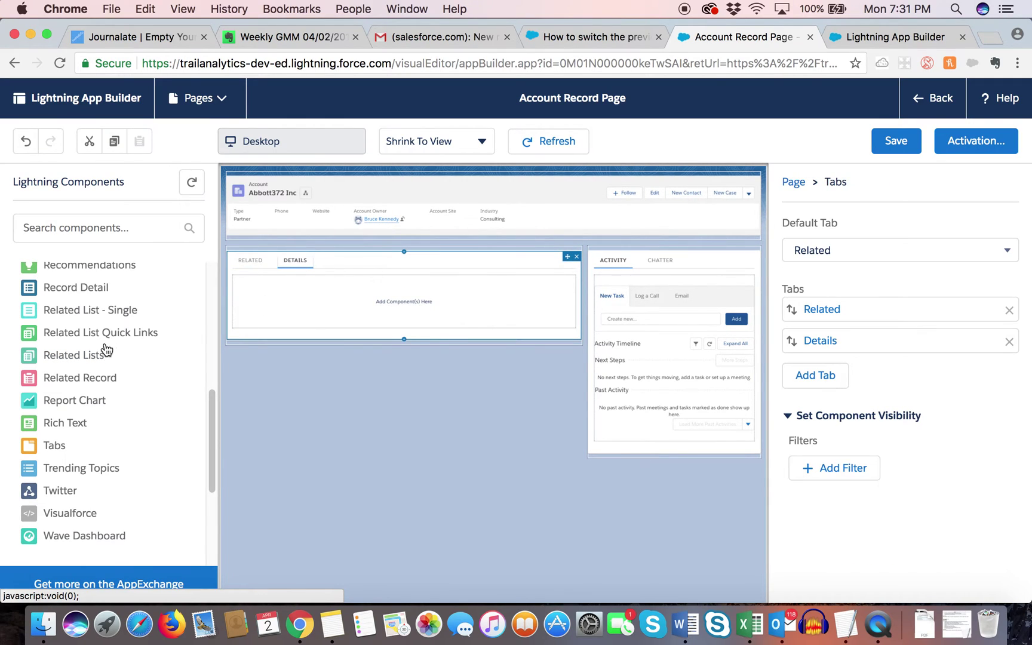
scroll(101, 355, "up", 1)
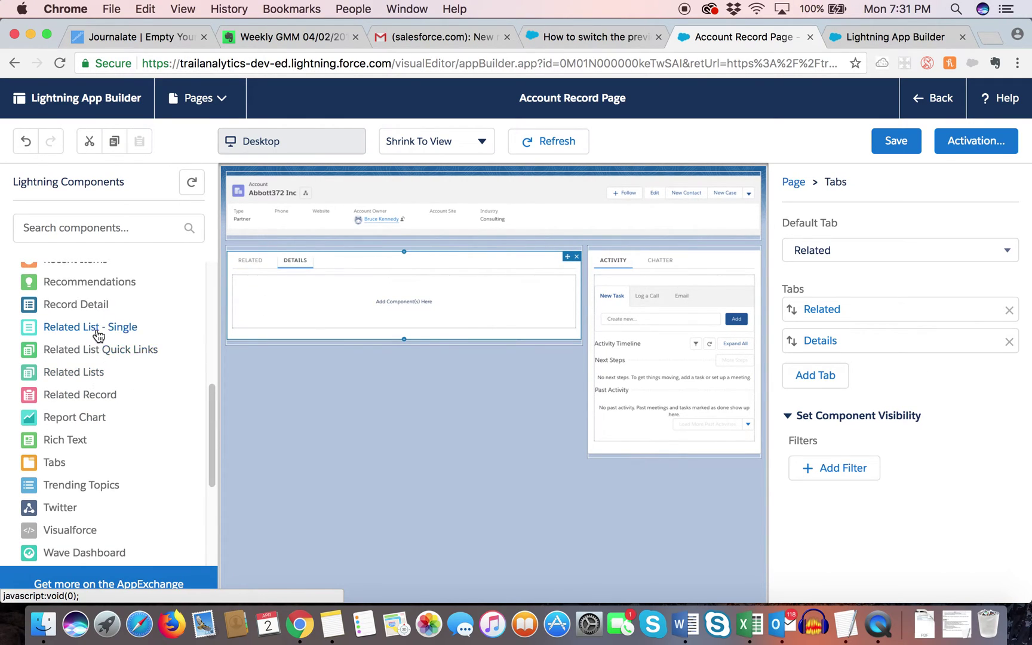
left_click_drag(83, 304, 269, 307)
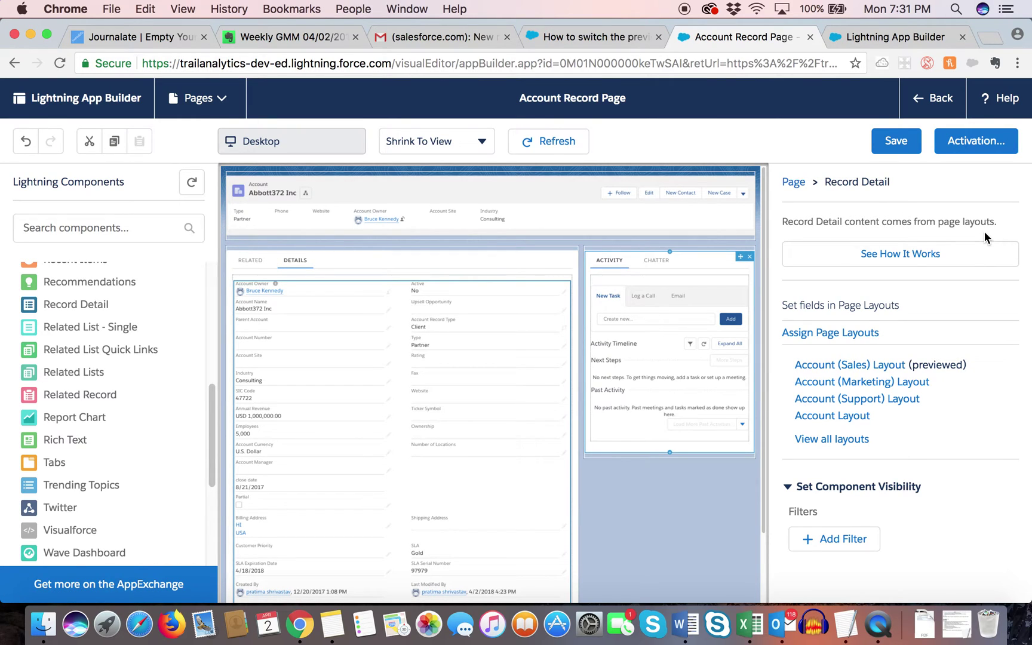
Examine the properties of the Related Lists and Record Detail components, including which page layouts supply their content
left_click(255, 267)
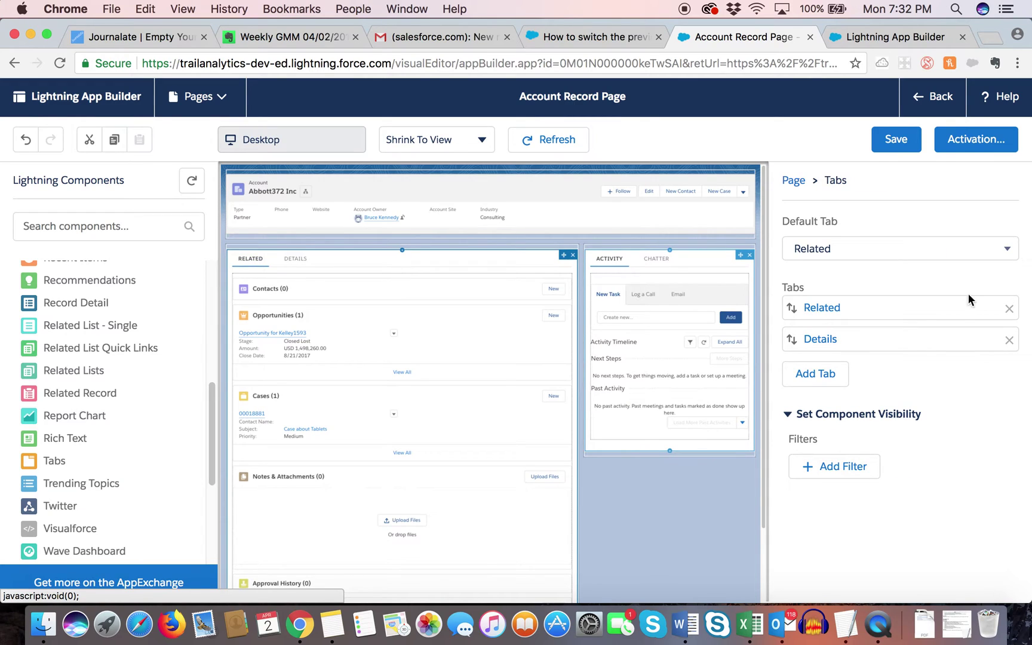
left_click(428, 344)
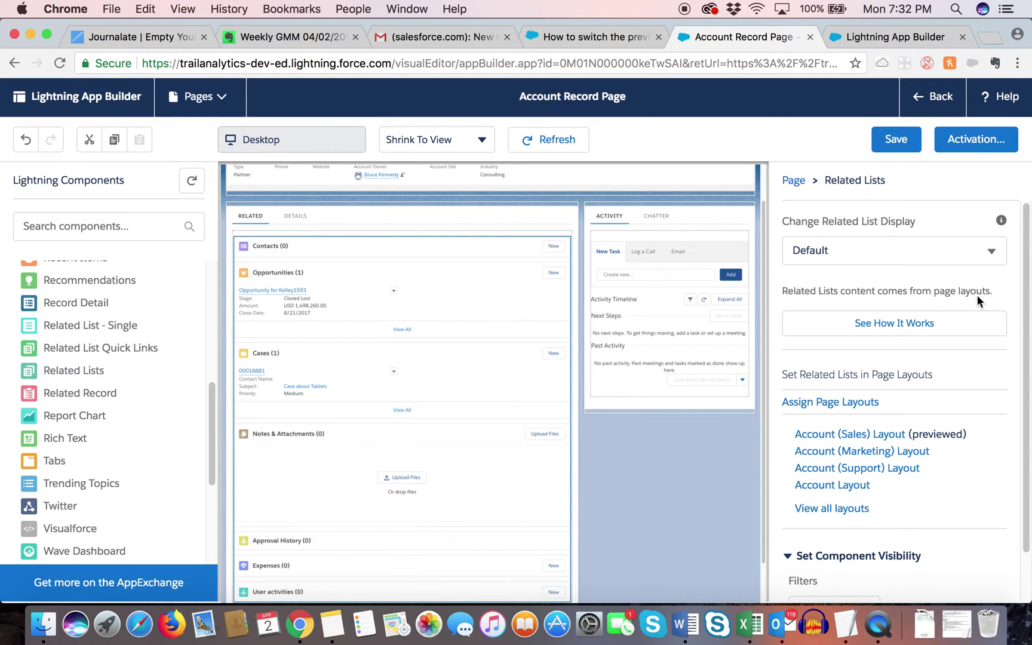
left_click(300, 219)
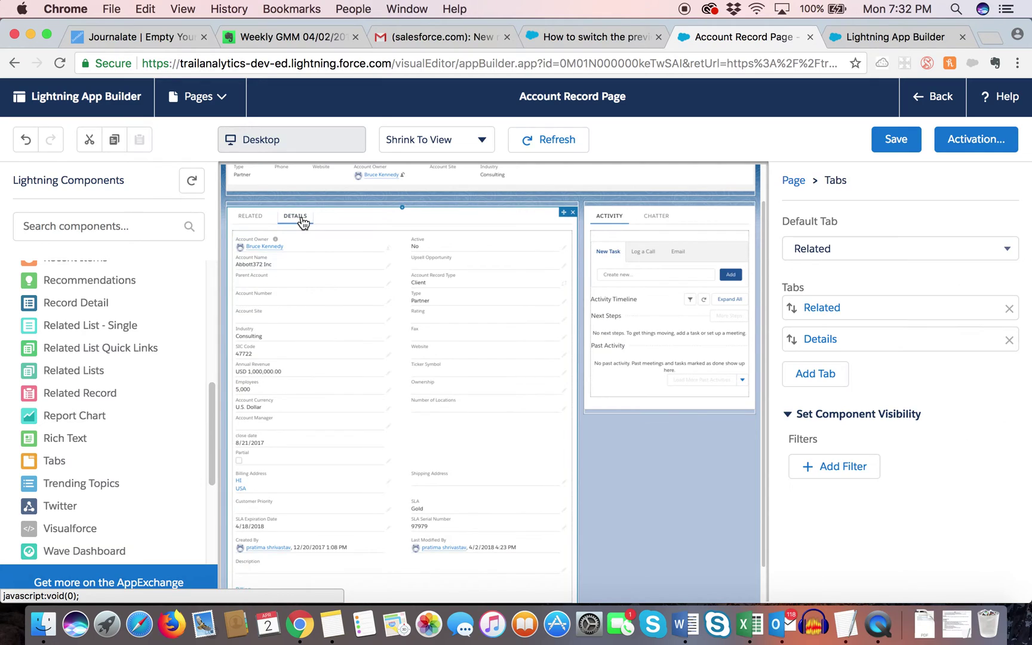
left_click(332, 285)
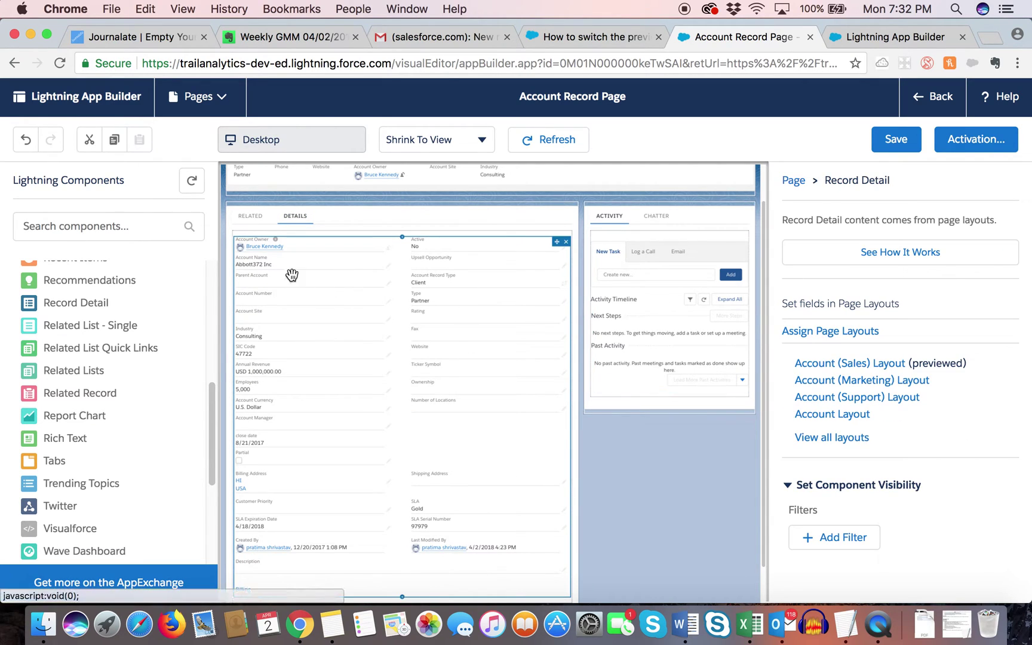
left_click(296, 221)
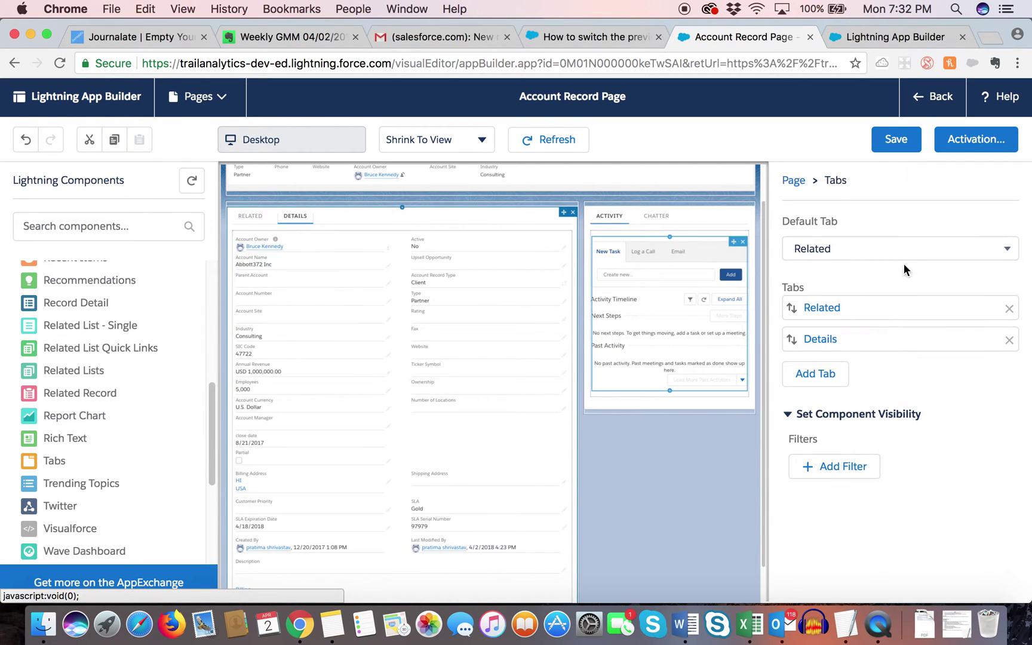
Set the default tab of the new Related/Details tabs component to Details
left_click(906, 249)
left_click(899, 261)
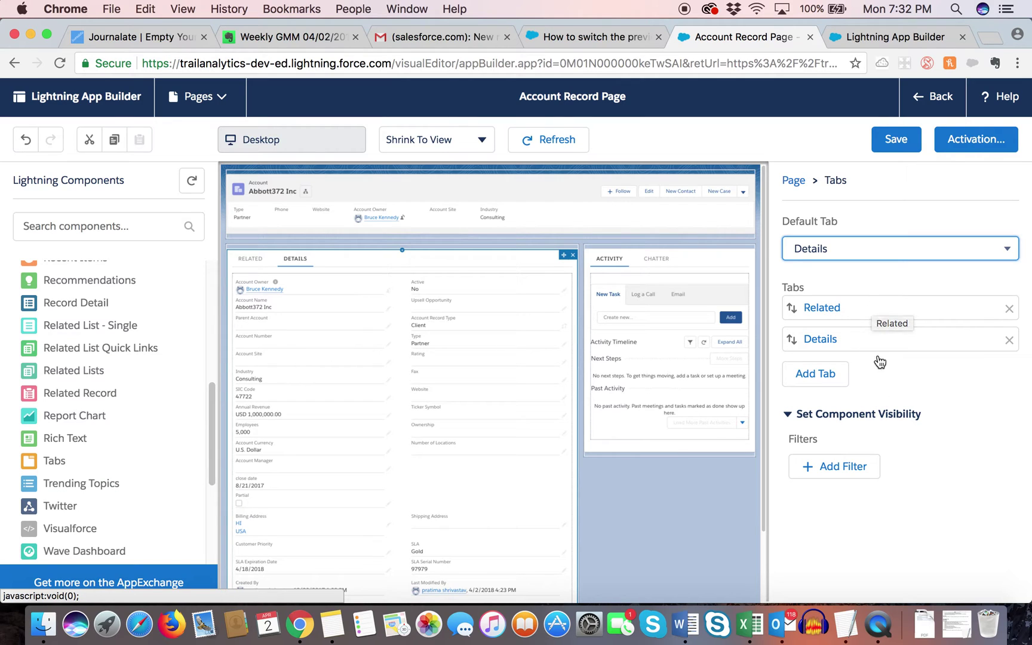
Try adding a third tab with the custom label TEST to the Related/Details tabs component
left_click(822, 382)
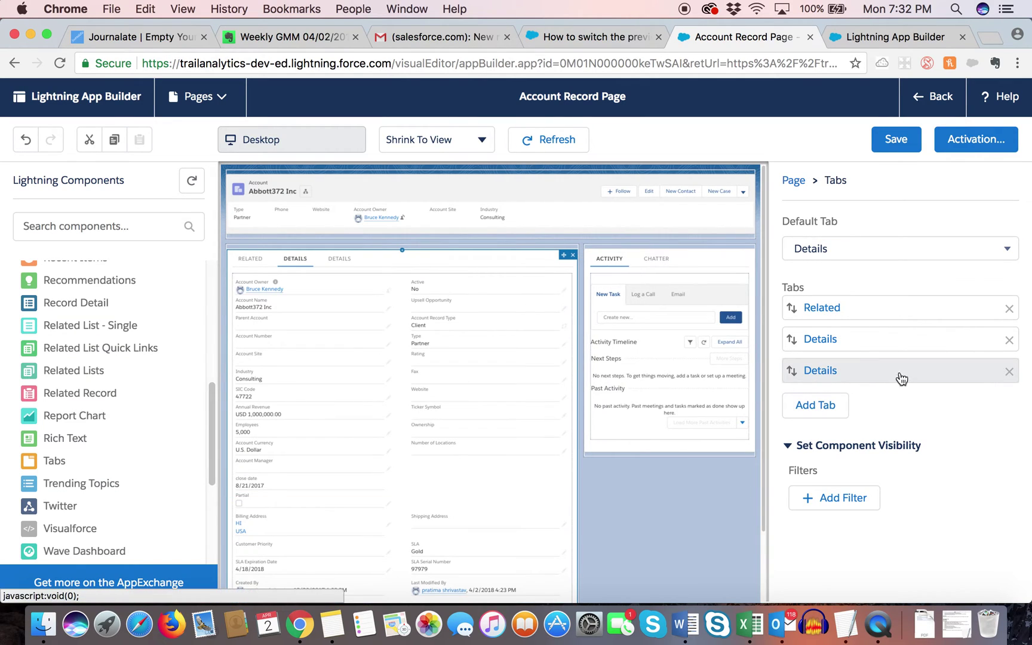
left_click(898, 374)
left_click(636, 358)
left_click(571, 362)
left_click(747, 362)
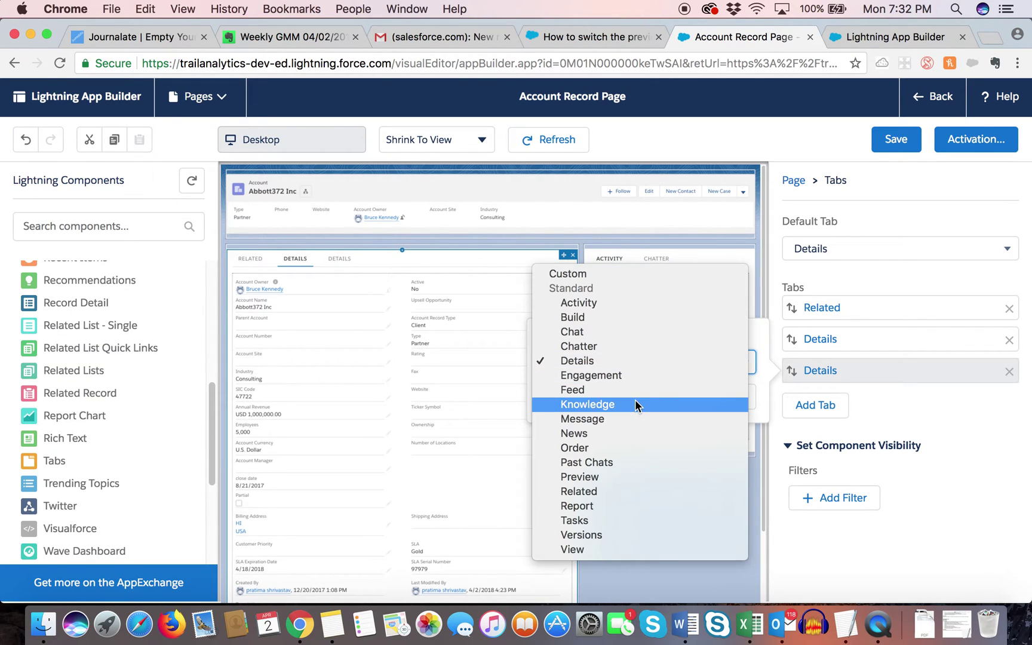
left_click(603, 276)
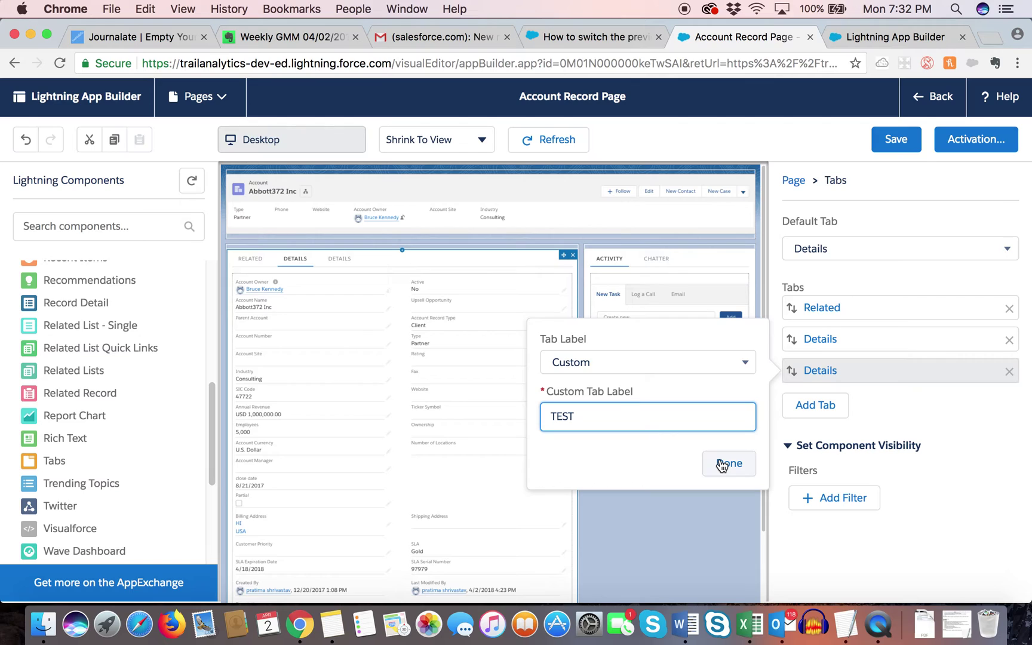
left_click(701, 364)
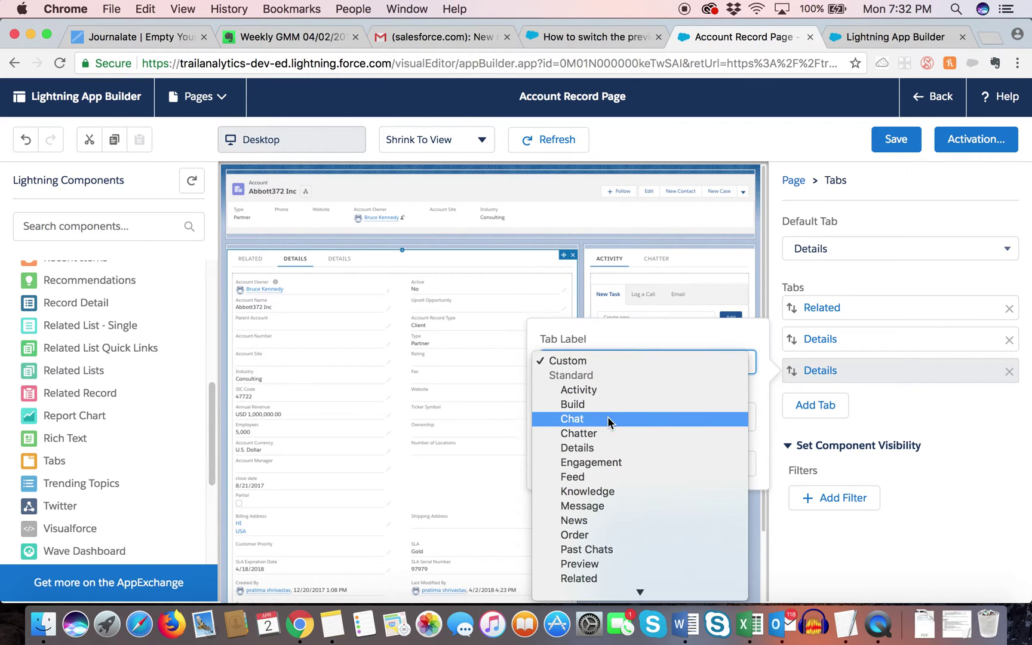
left_click(624, 322)
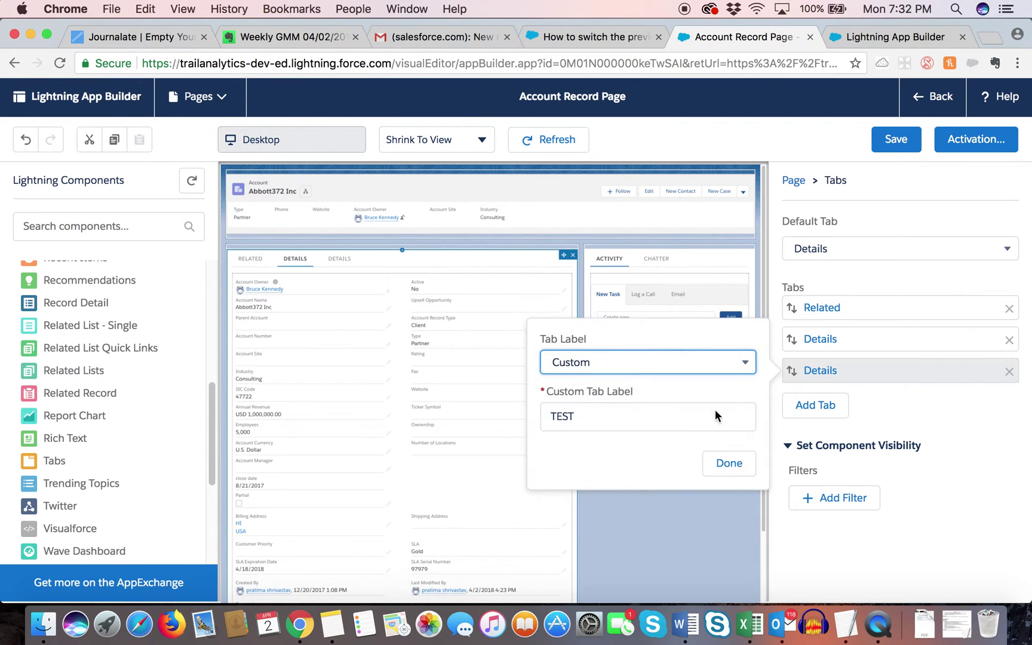
left_click(1009, 371)
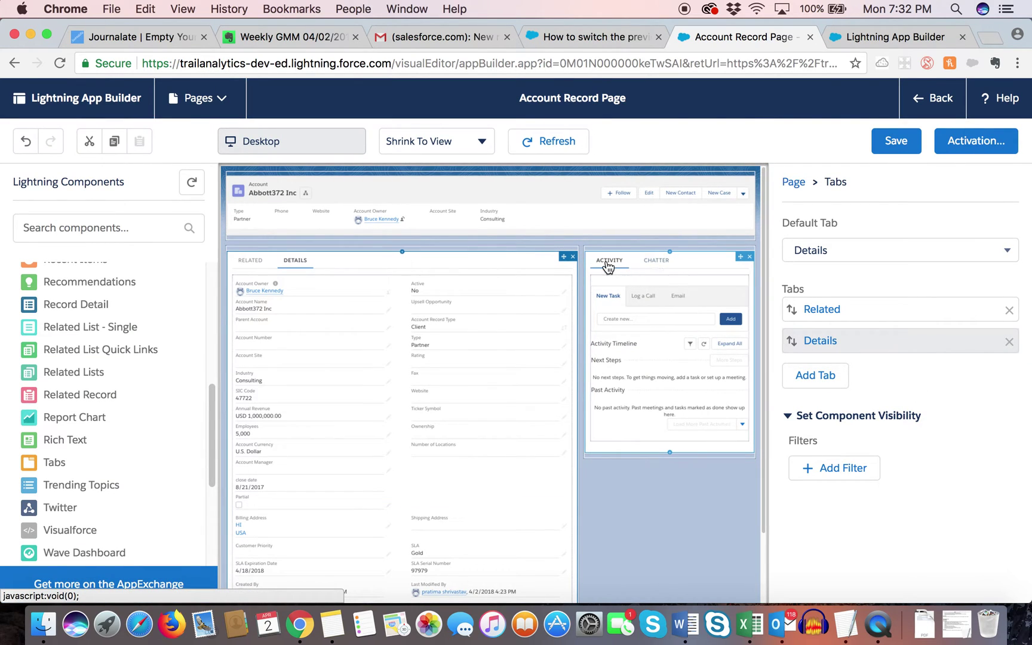
Examine the properties of the Chatter component and of the Related/Details tabs component
left_click(657, 265)
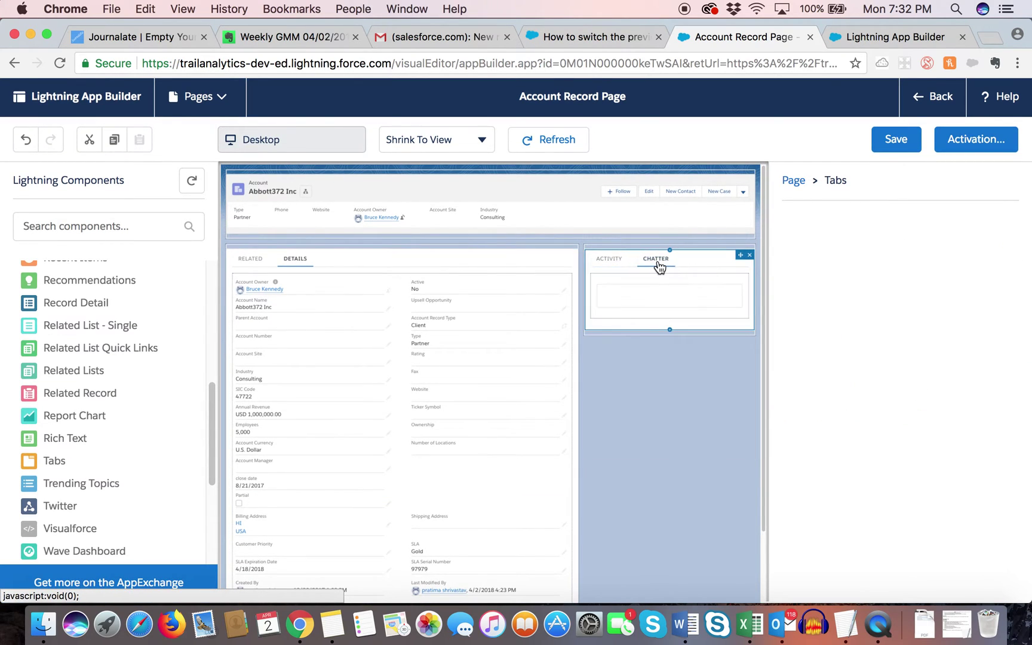
left_click(655, 344)
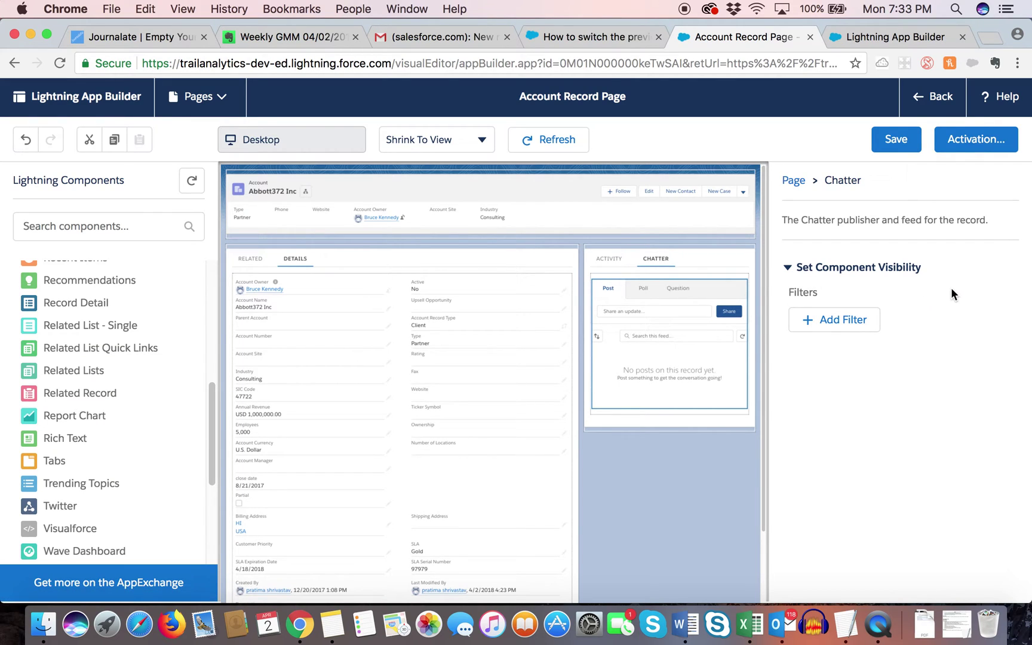
left_click(251, 267)
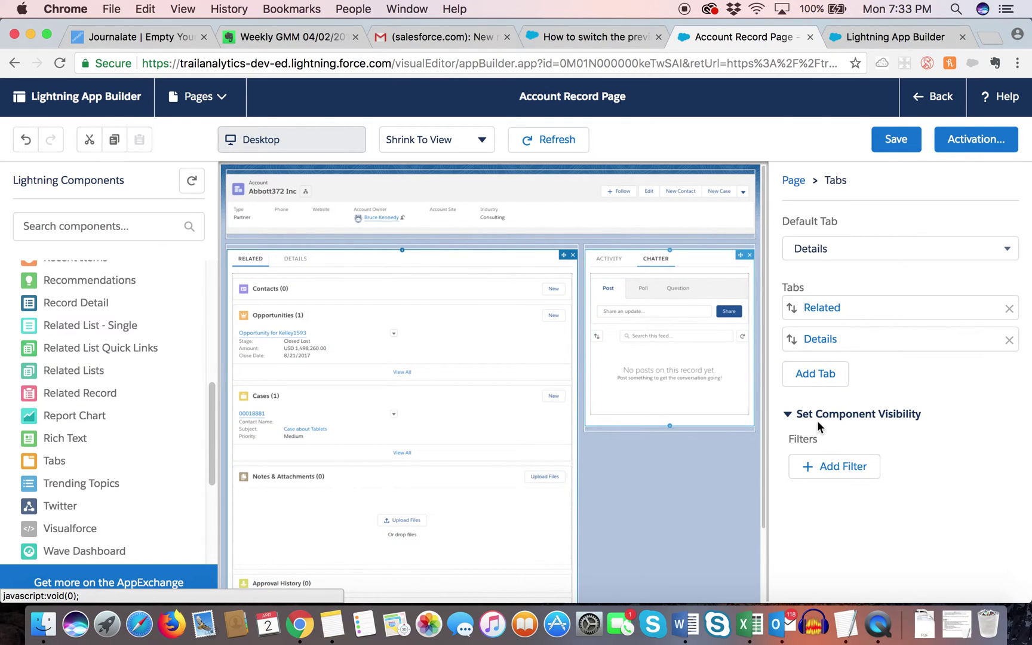
Try a record field visibility filter on the Related Lists component, with Account Name set to Contains "tes"
left_click(442, 383)
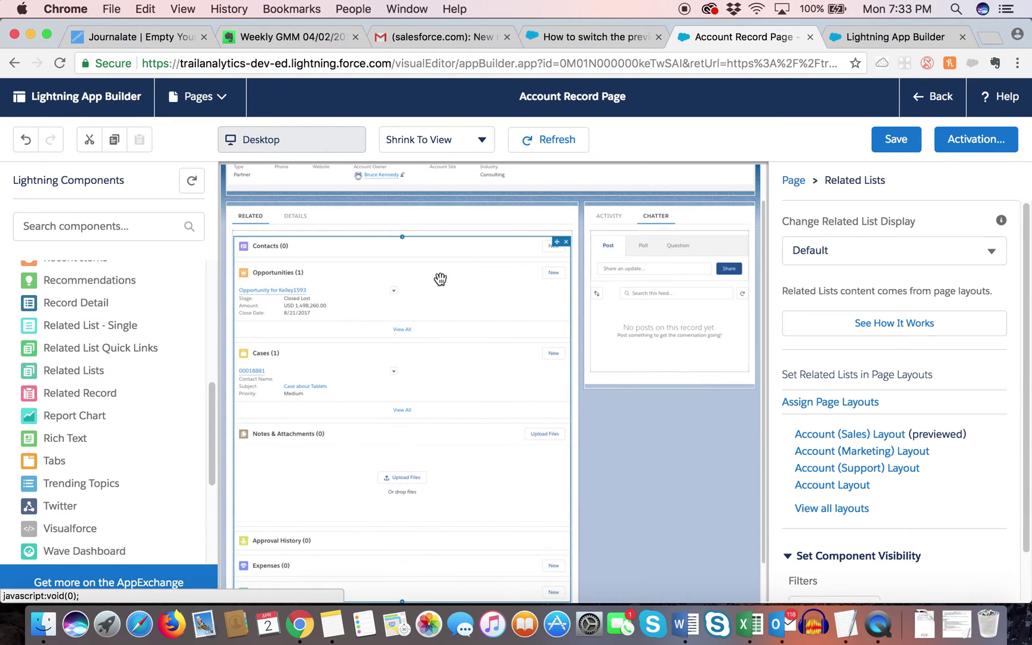
scroll(903, 562, "down", 2)
left_click(857, 560)
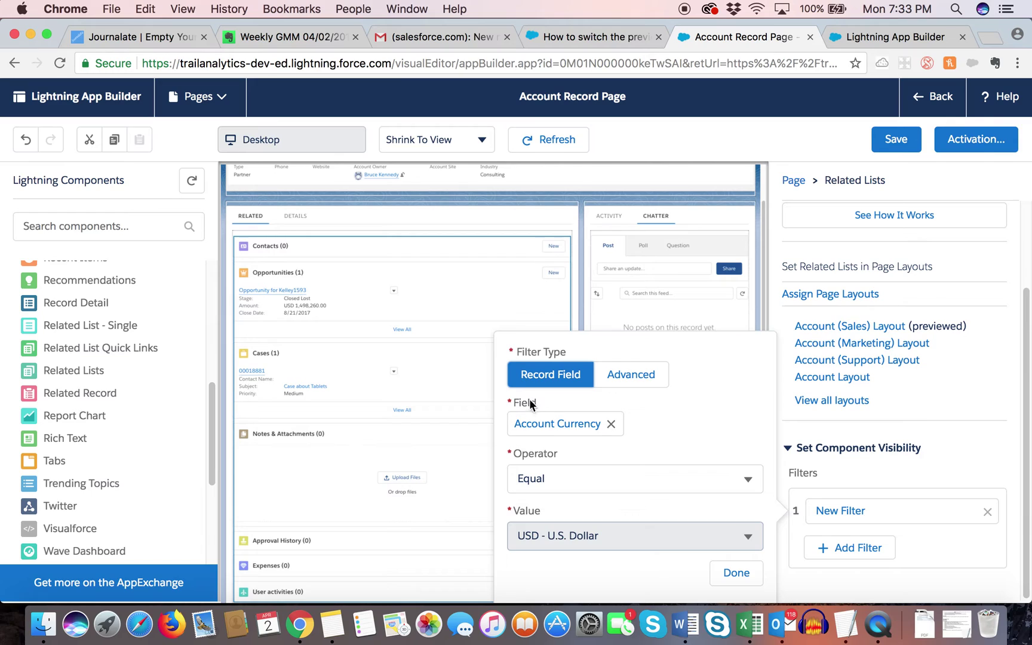
left_click(544, 379)
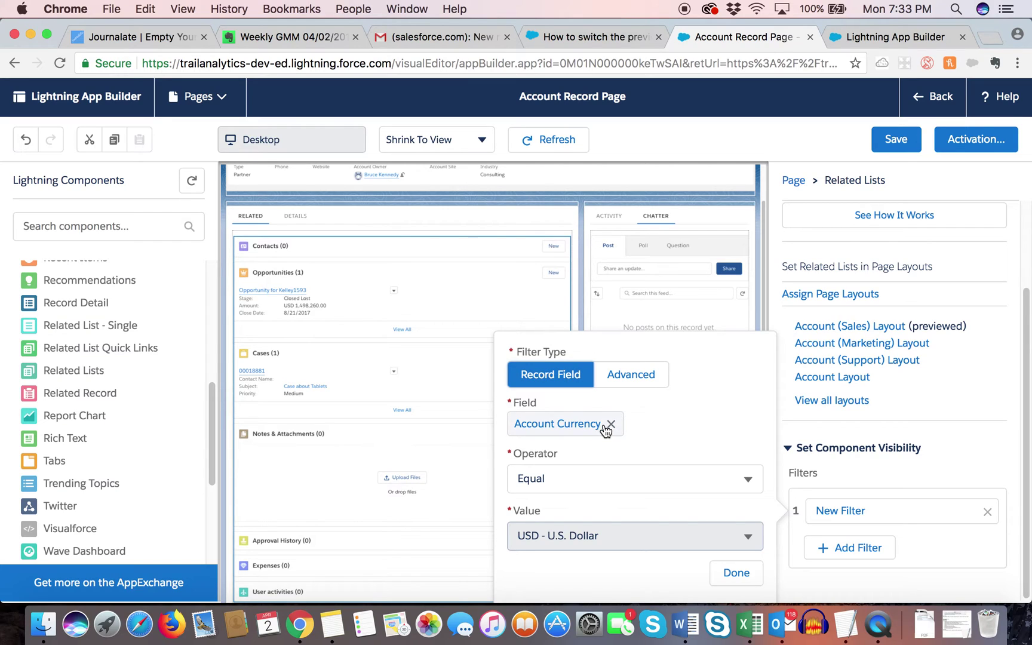
left_click(578, 422)
scroll(581, 334, "down", 3)
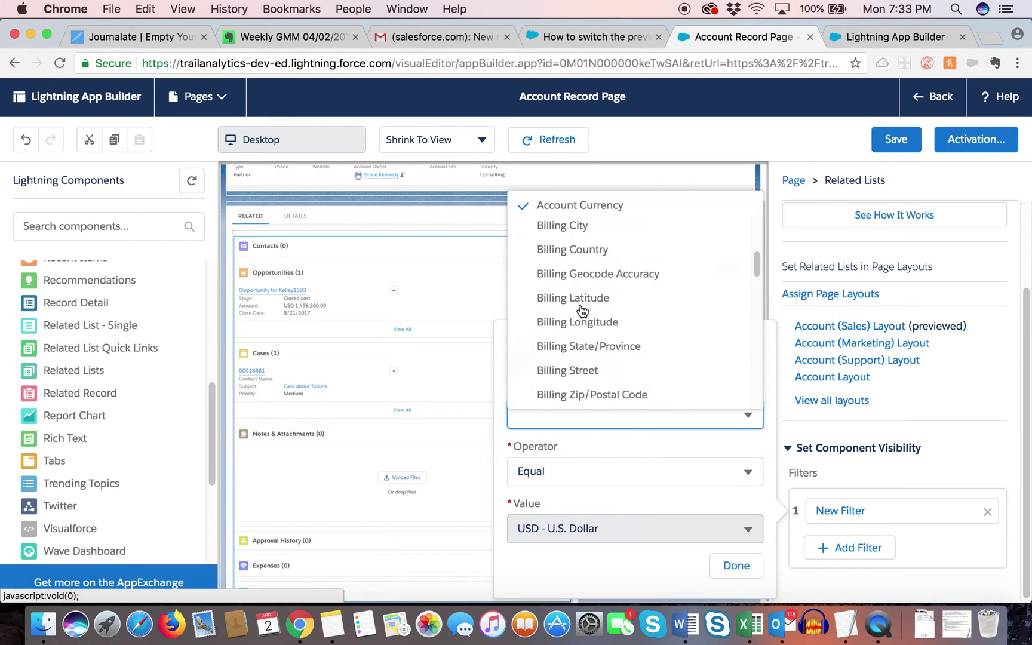
scroll(582, 314, "up", 2)
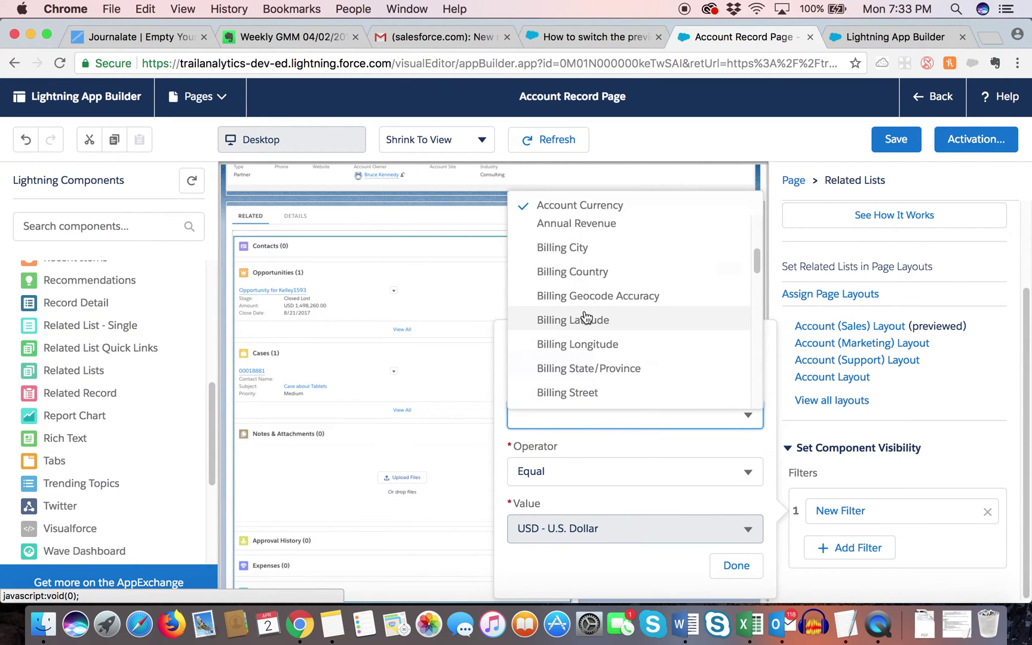
scroll(585, 316, "up", 3)
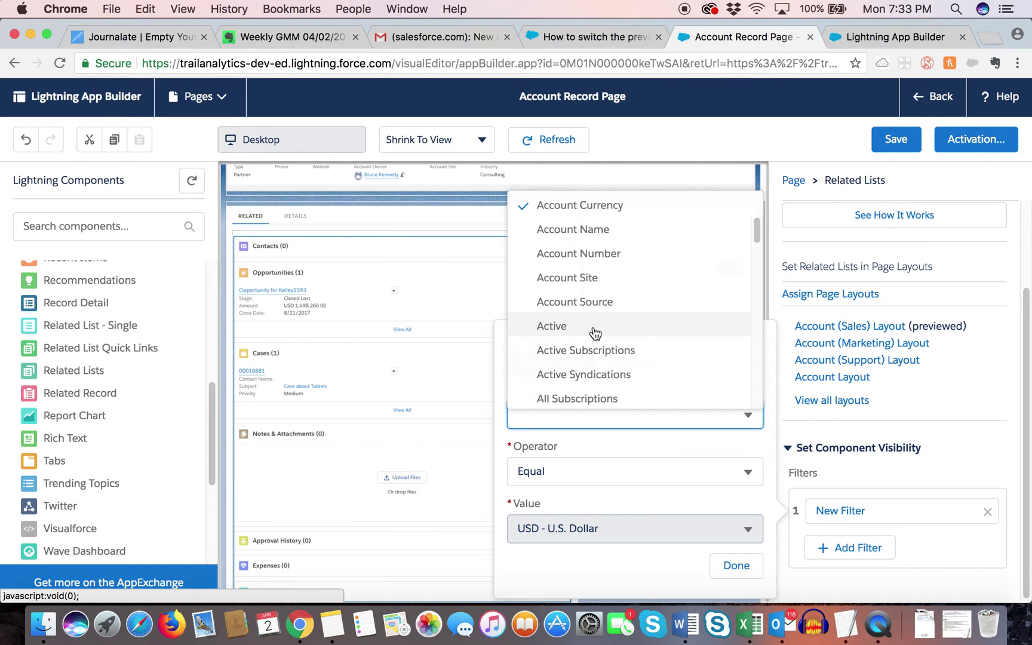
mouse_move(757, 234)
left_mouse_down()
mouse_move(749, 295)
mouse_move(756, 232)
left_mouse_up()
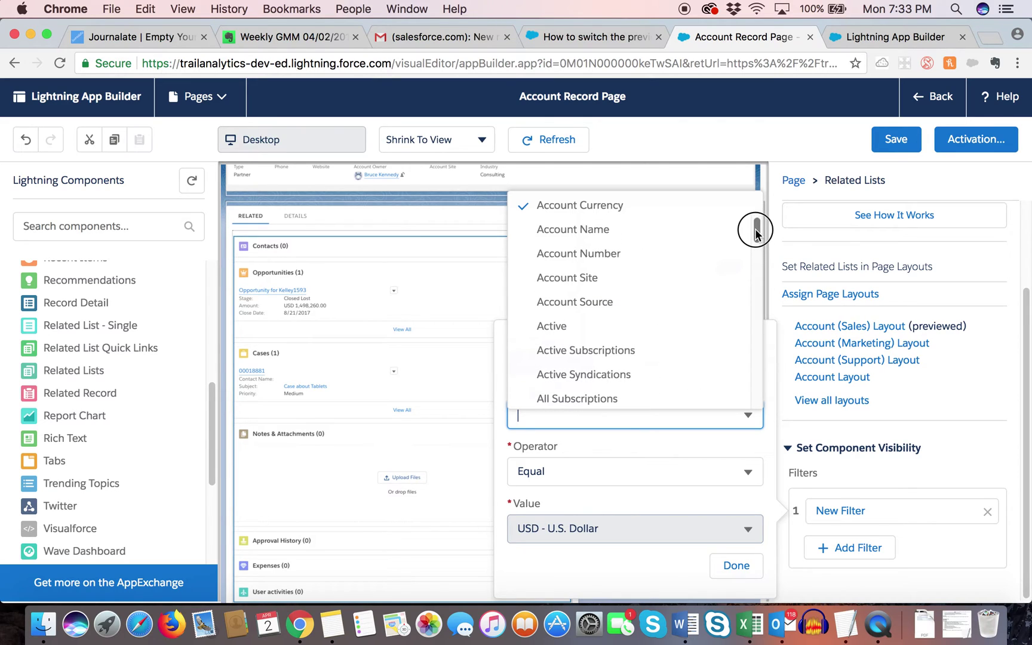
left_click(593, 234)
left_click(640, 472)
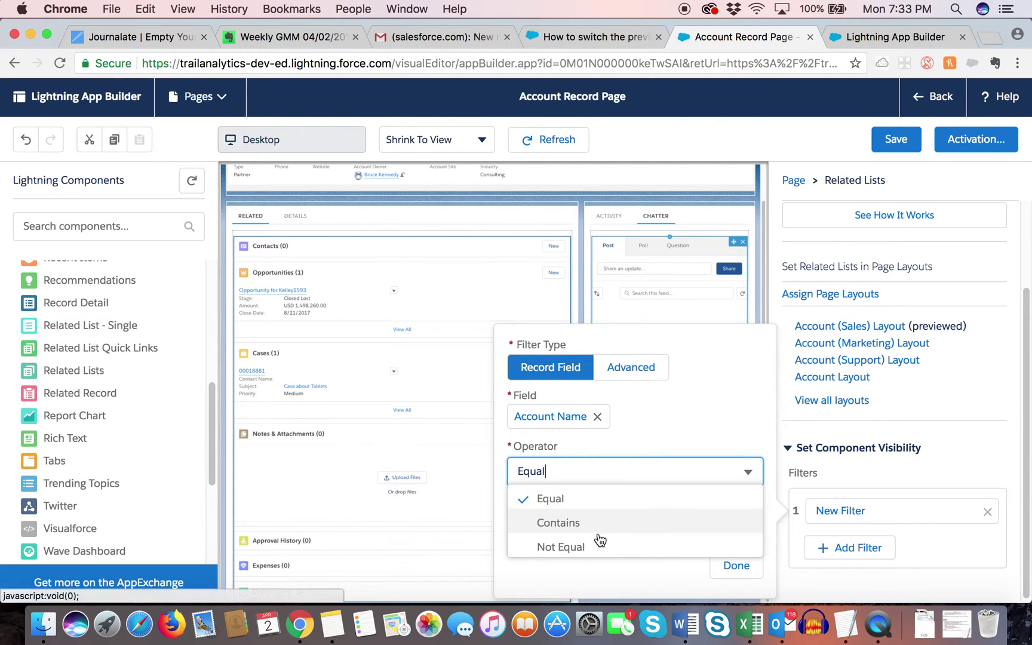
left_click(603, 525)
left_click(561, 525)
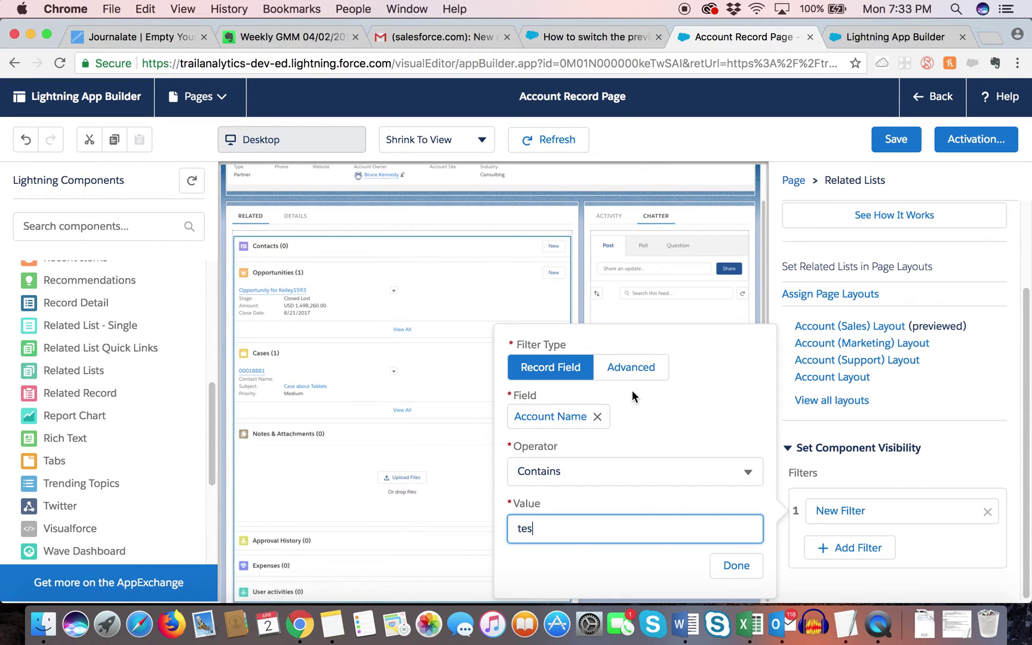
Explore an advanced visibility filter based on User fields, then discard the Related Lists filter
left_click(630, 368)
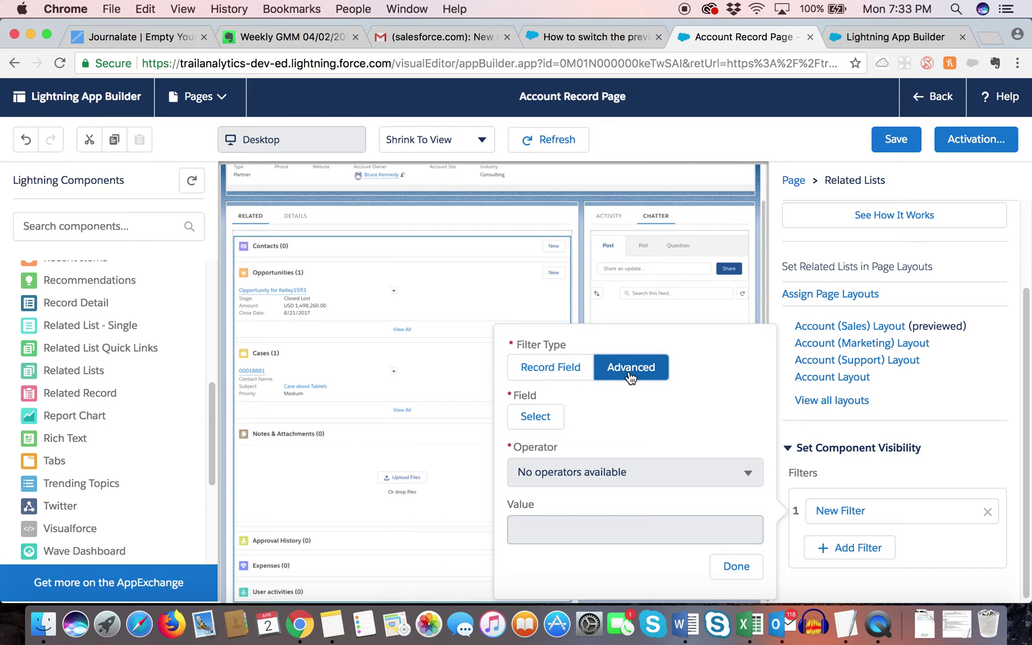
left_click(535, 415)
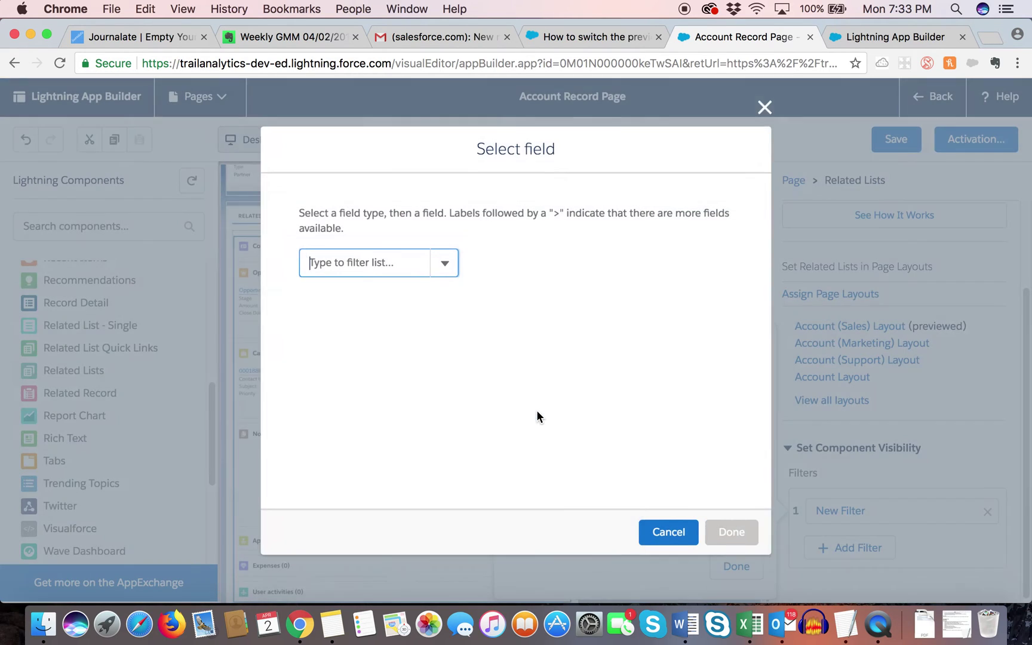
left_click(445, 264)
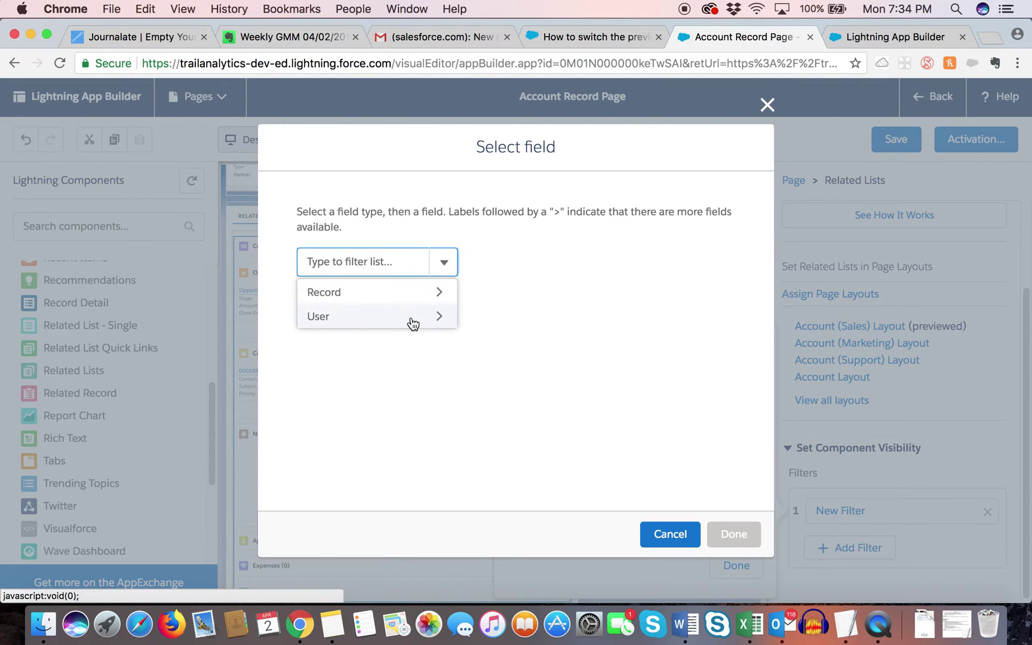
left_click(441, 318)
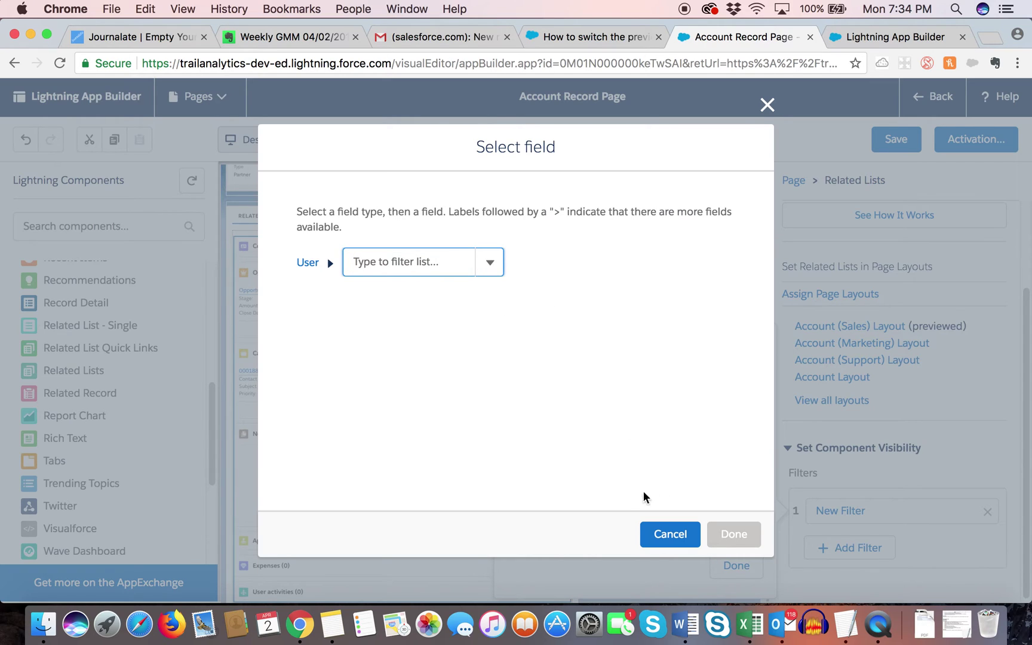
left_click(680, 536)
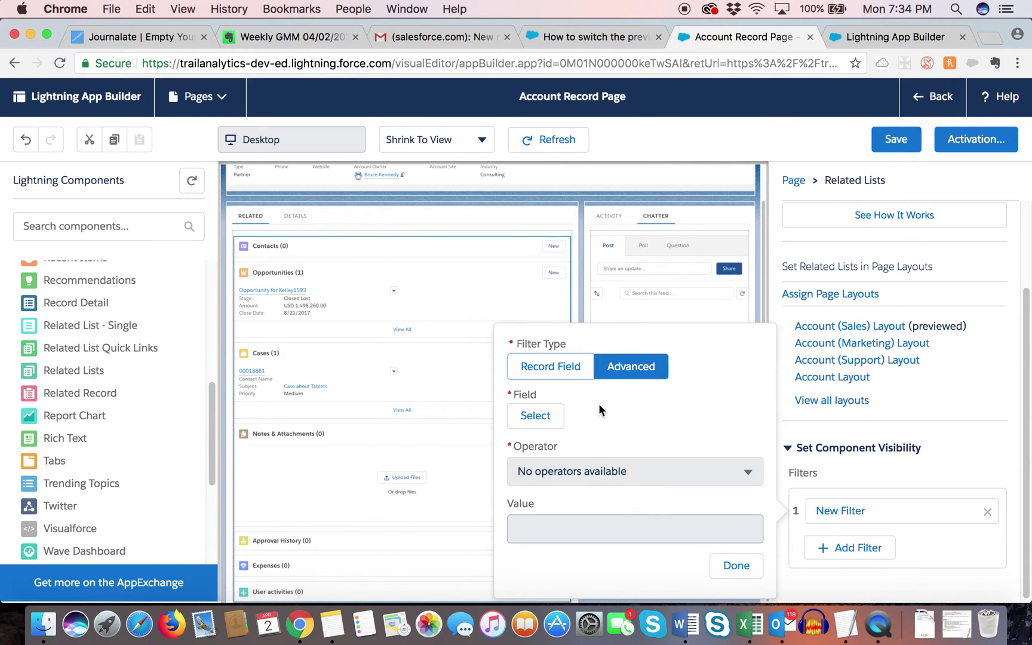
left_click(736, 565)
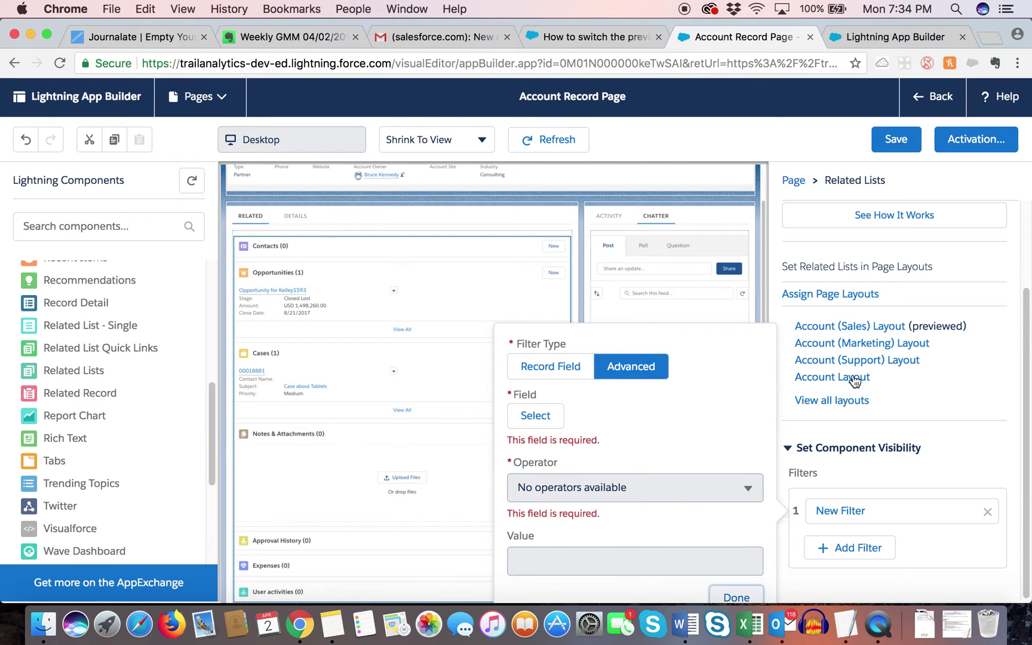
left_click(987, 512)
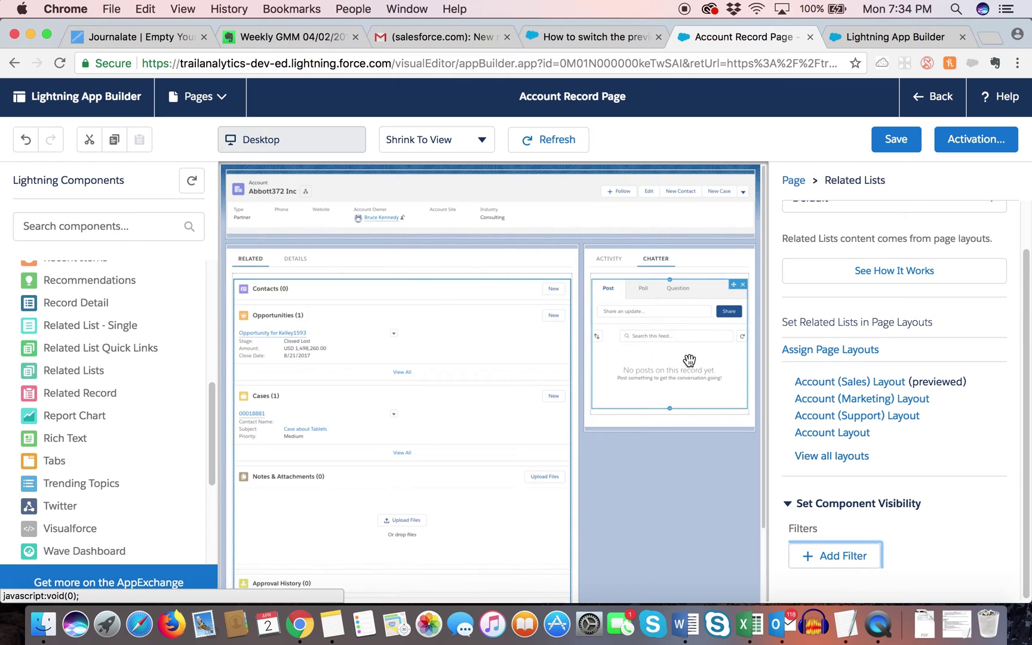
Add the Related List Quick Links component between the highlights panel and the tabs, and save the page
scroll(69, 396, "up", 1)
left_click(120, 362)
left_click_drag(120, 361, 312, 236)
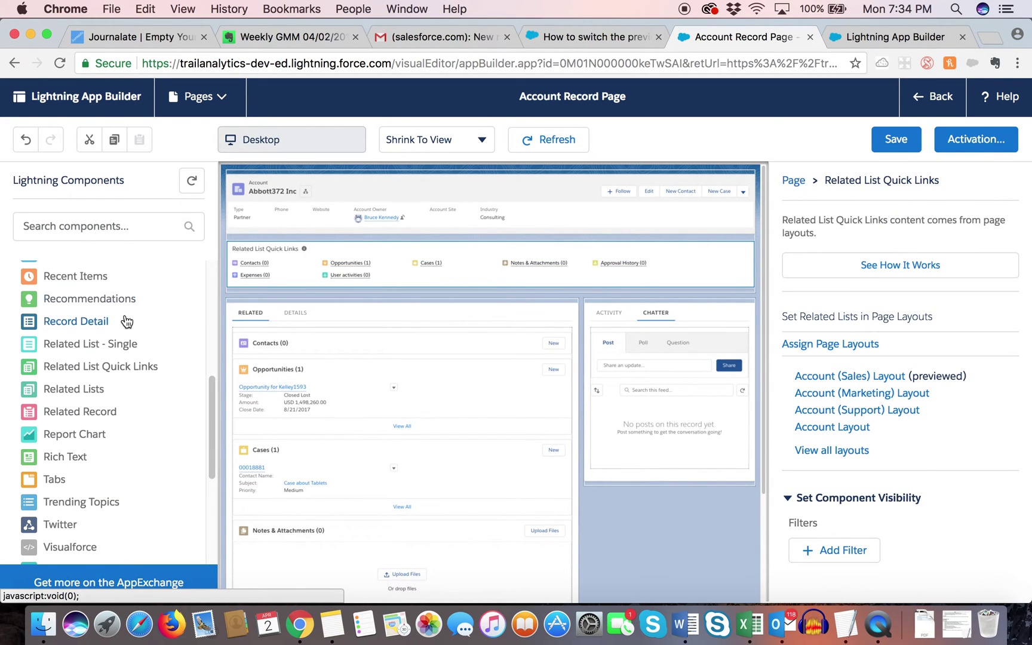
scroll(120, 367, "up", 5)
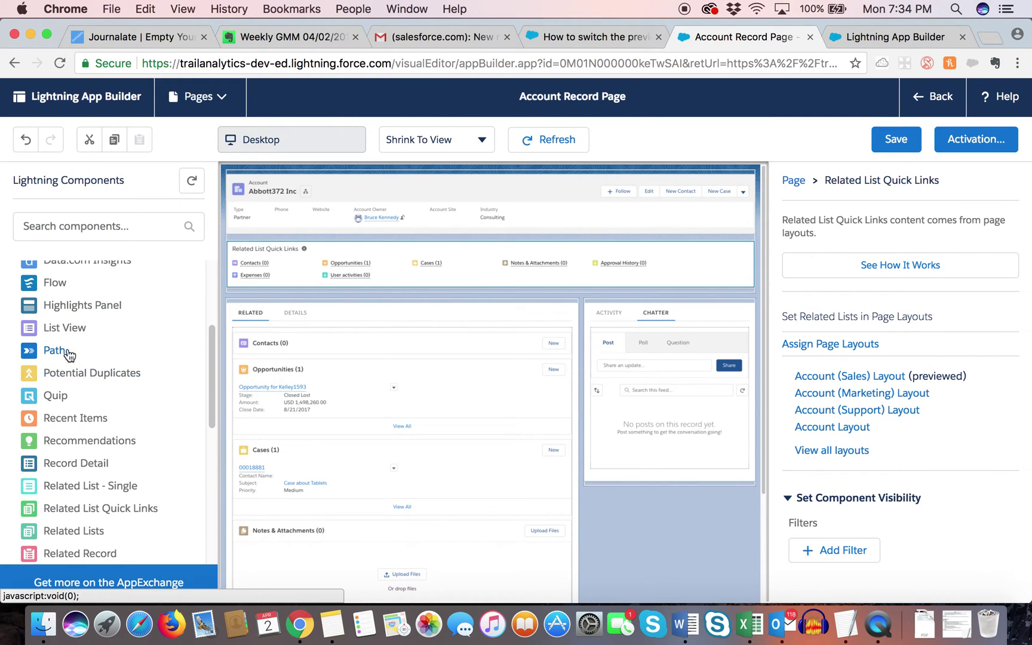
scroll(78, 351, "up", 1)
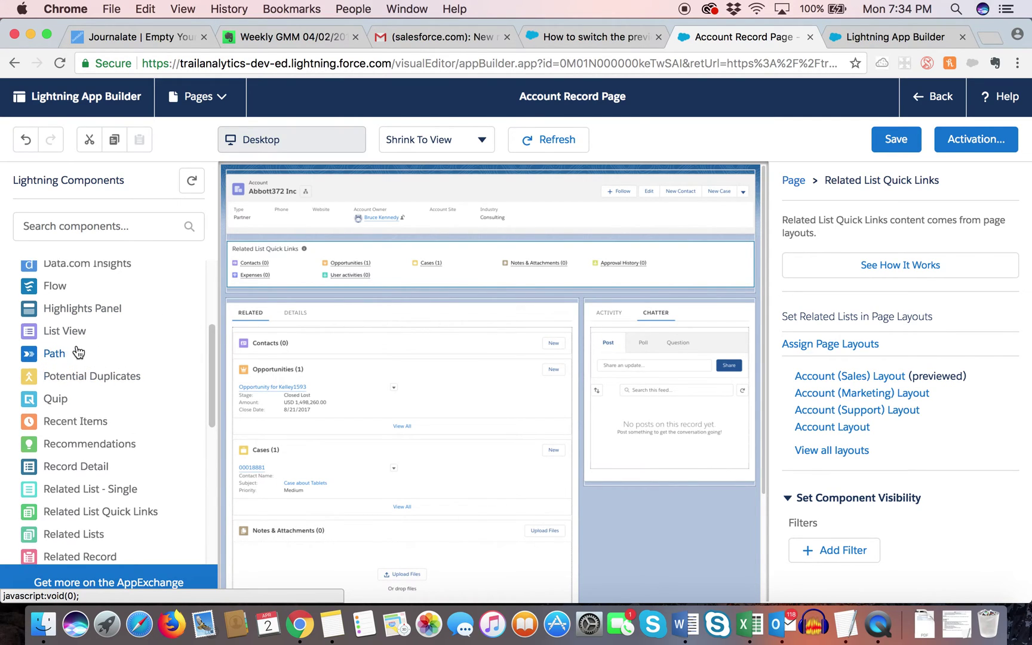
scroll(78, 352, "up", 1)
scroll(72, 365, "up", 1)
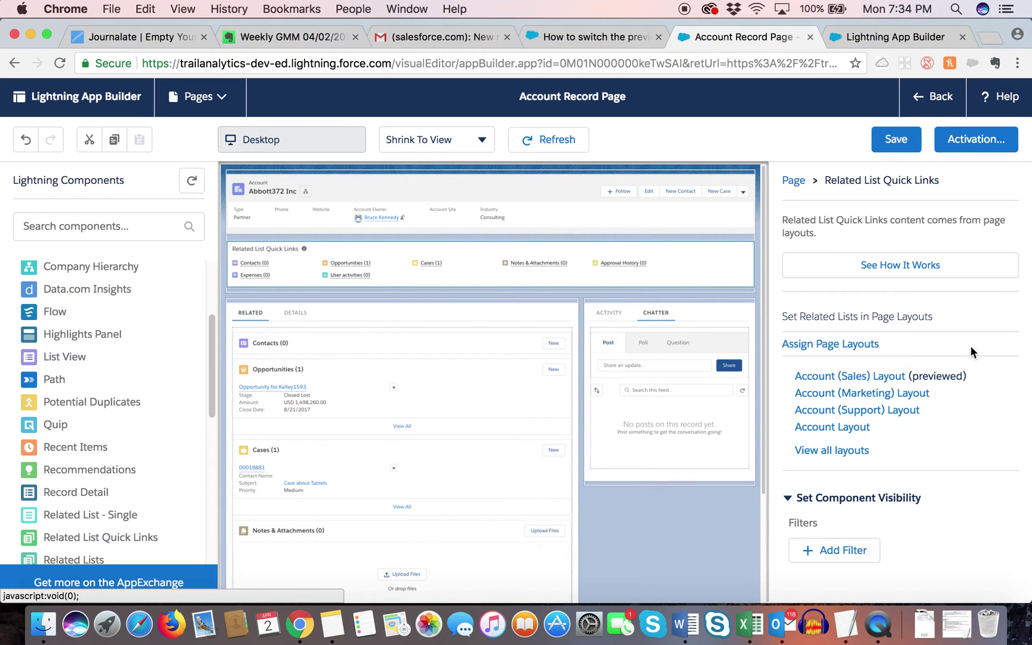
left_click(903, 149)
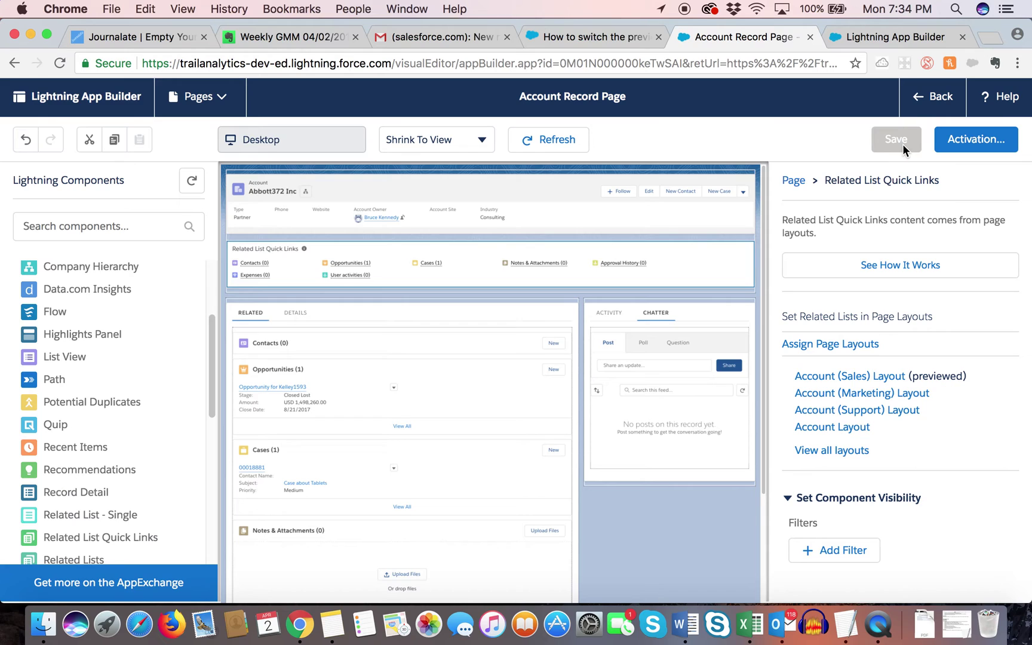
Remove the Account Record Page as the org default in its activation settings and save the assignment
left_click(941, 145)
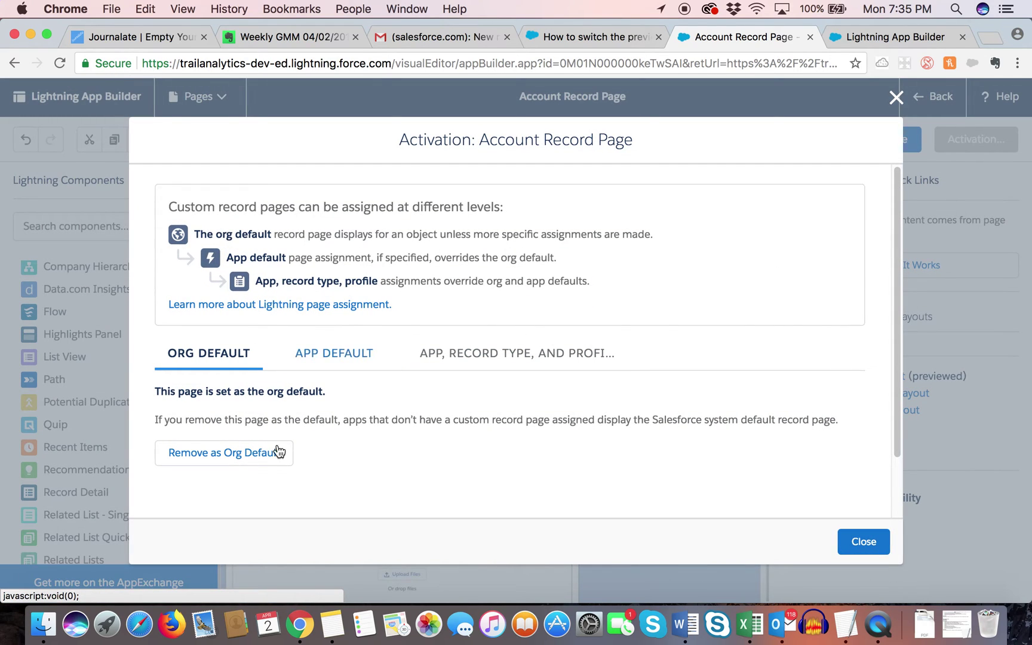
left_click(248, 453)
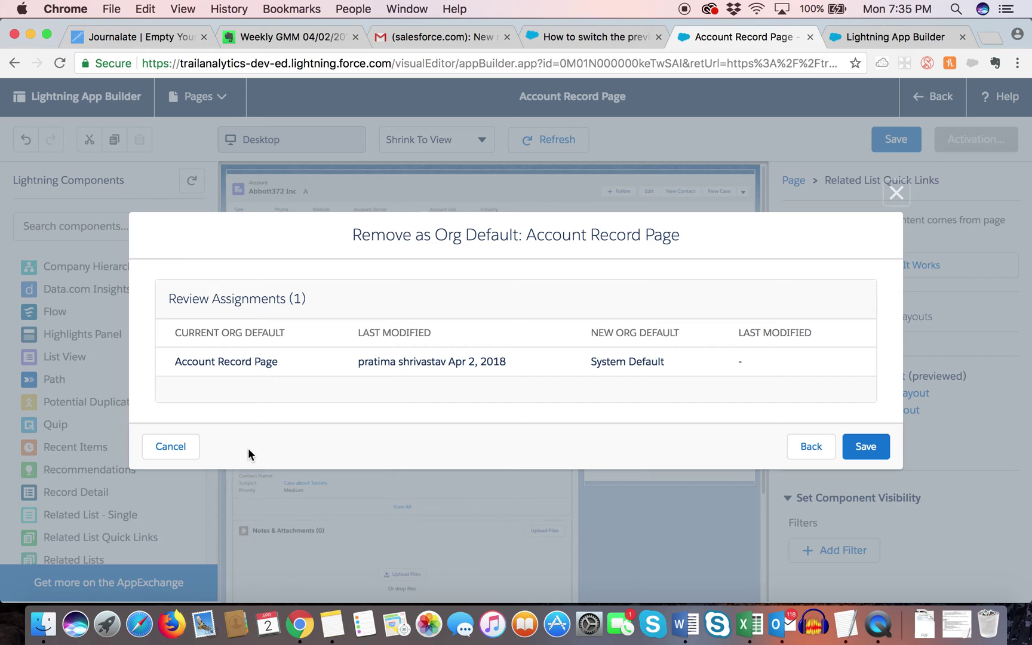
left_click(864, 446)
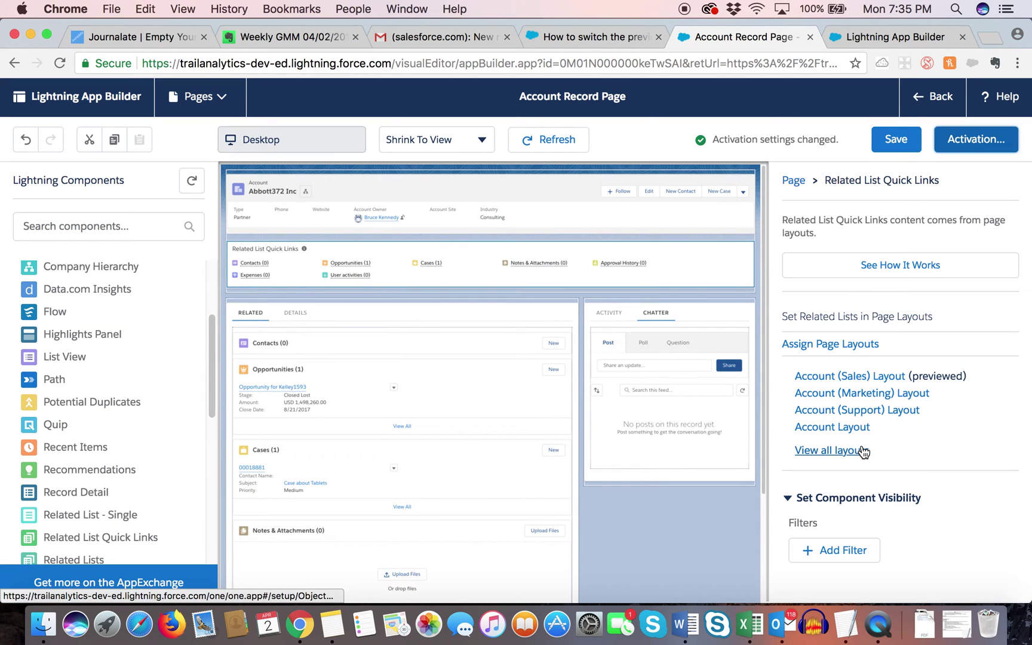
Begin an app, record type and profile assignment for the Account Record Page and select the Sales app
left_click(981, 141)
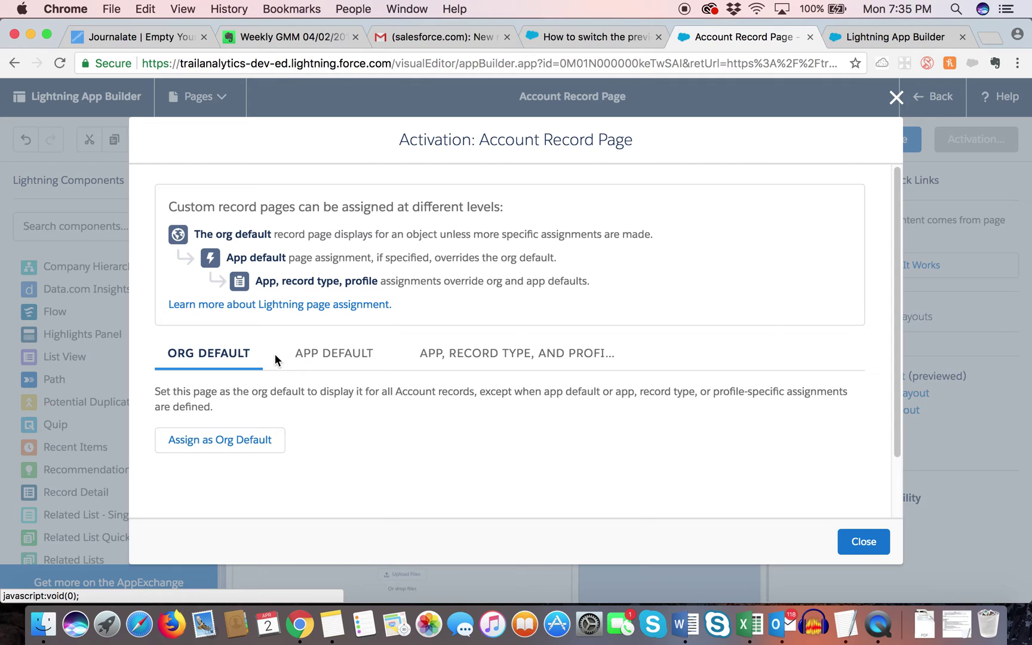
left_click(312, 356)
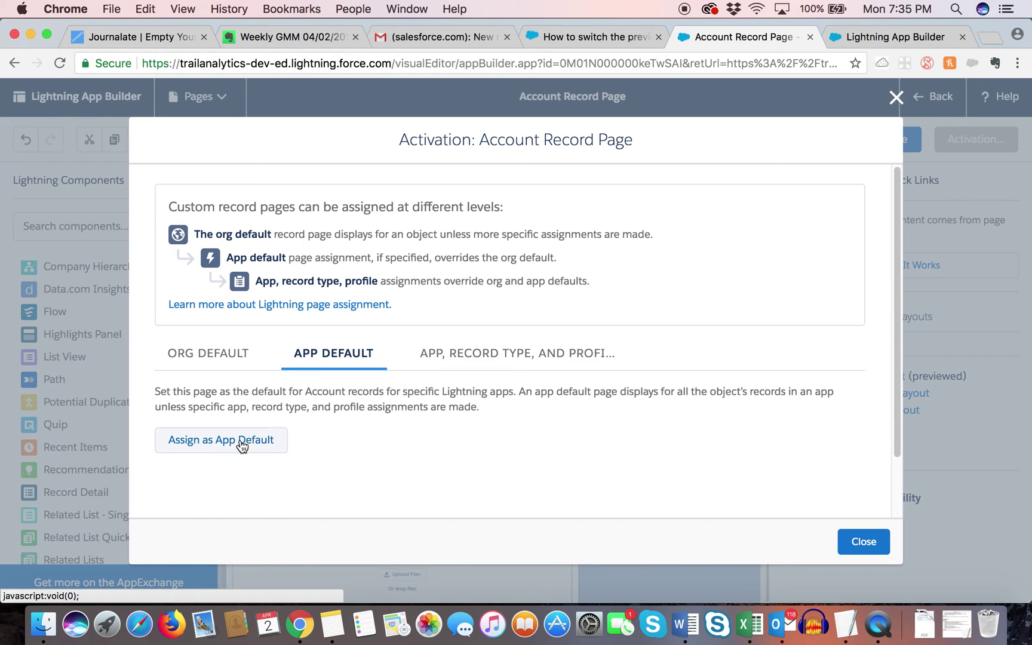
left_click(477, 355)
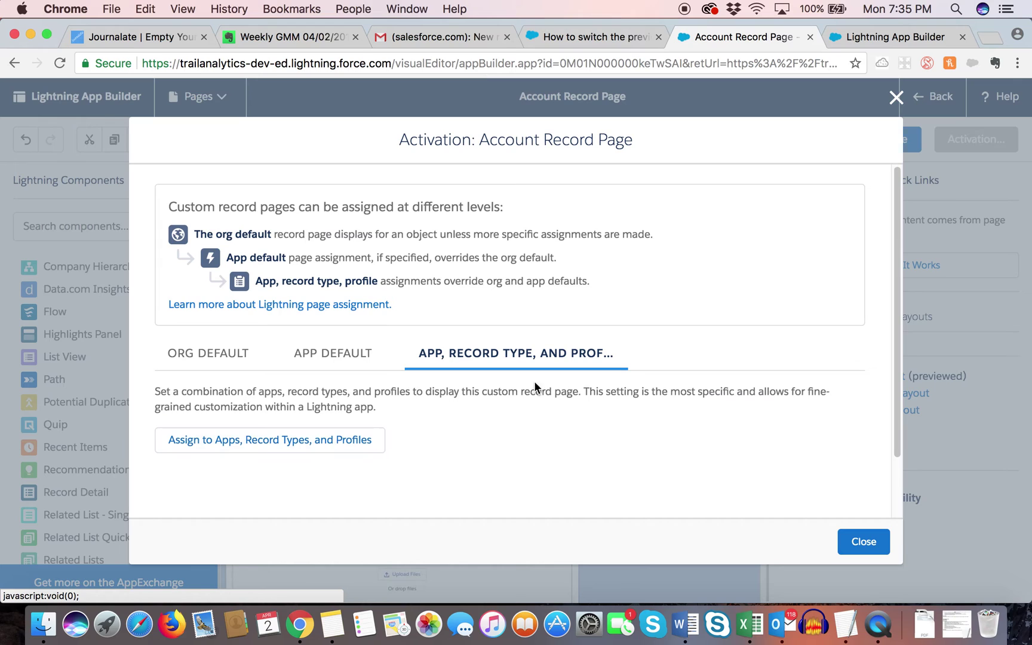
left_click(361, 446)
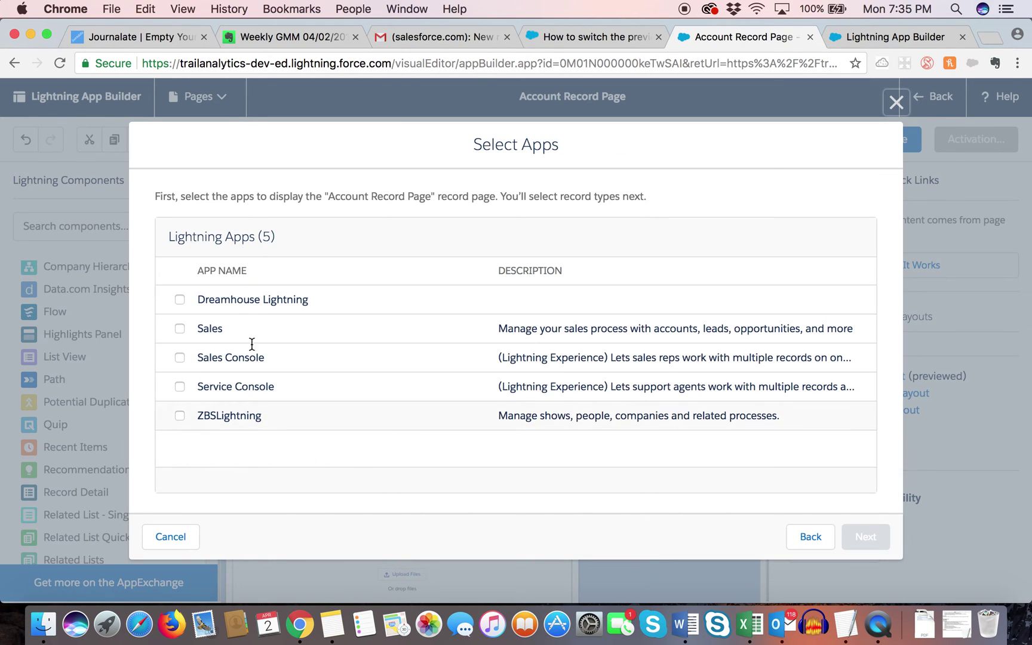
left_click(181, 329)
left_click(864, 539)
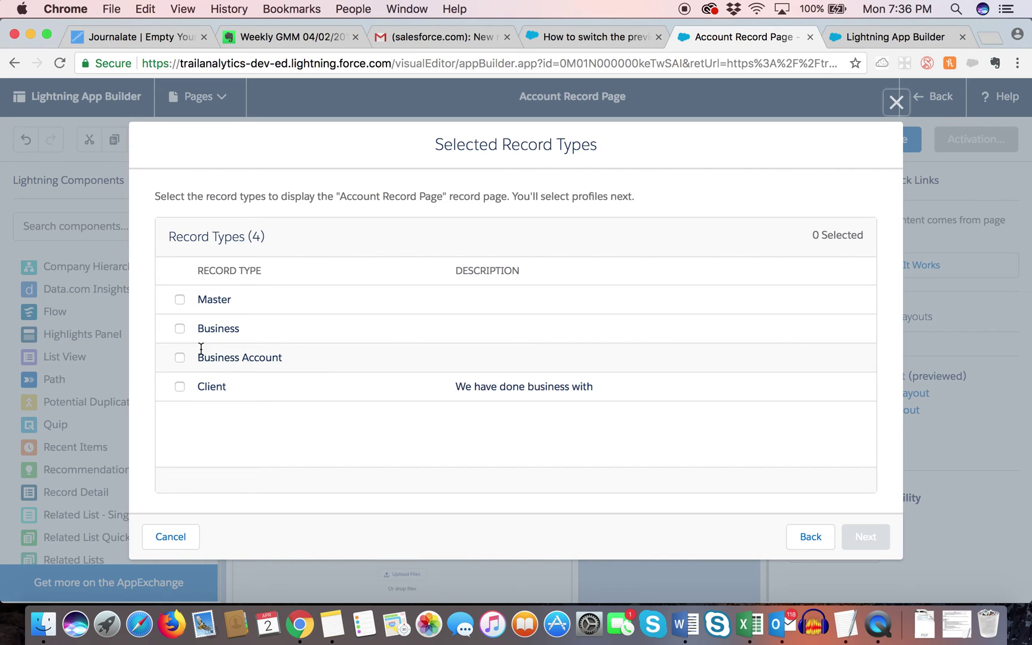
Select only the Business Account record type for the page assignment and continue to the profiles
left_click(179, 328)
left_click(178, 328)
left_click(179, 357)
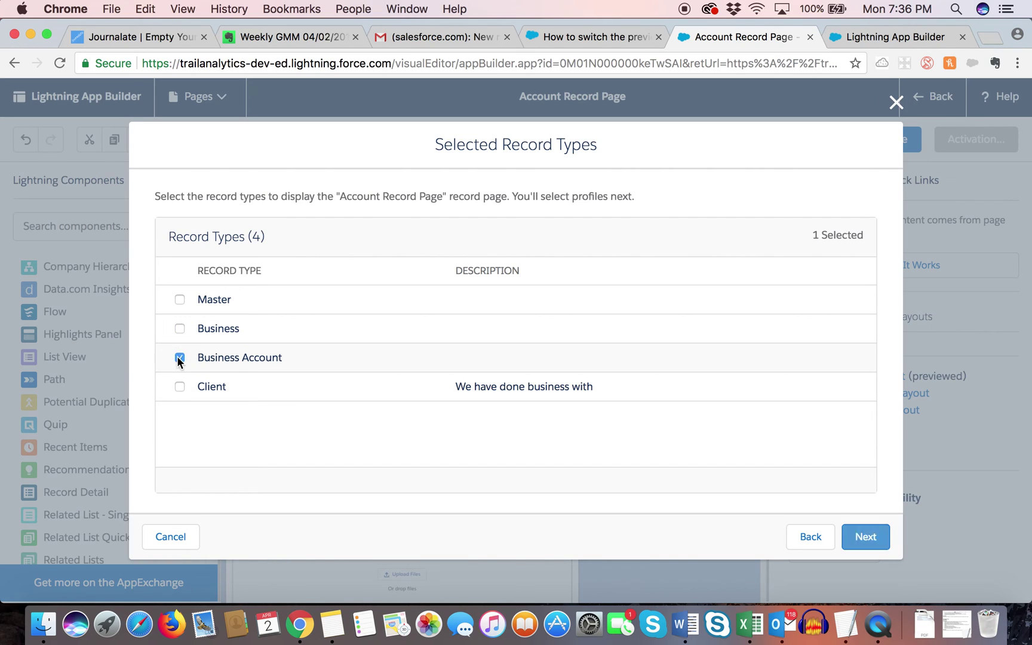
left_click(858, 535)
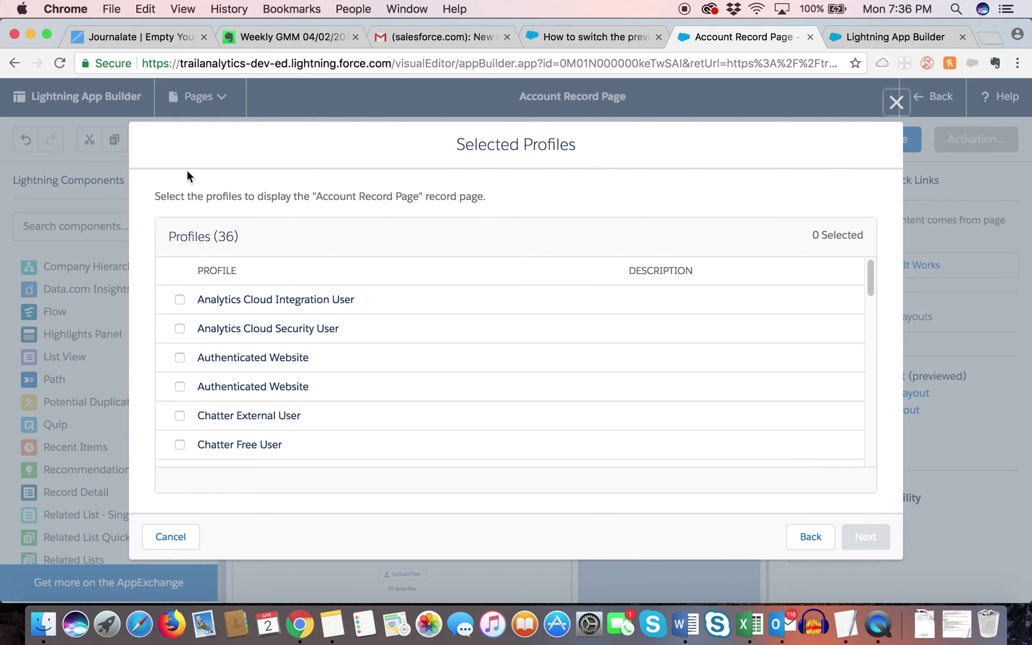
Select the System Administrator profile for the page assignment and save it
scroll(452, 412, "down", 15)
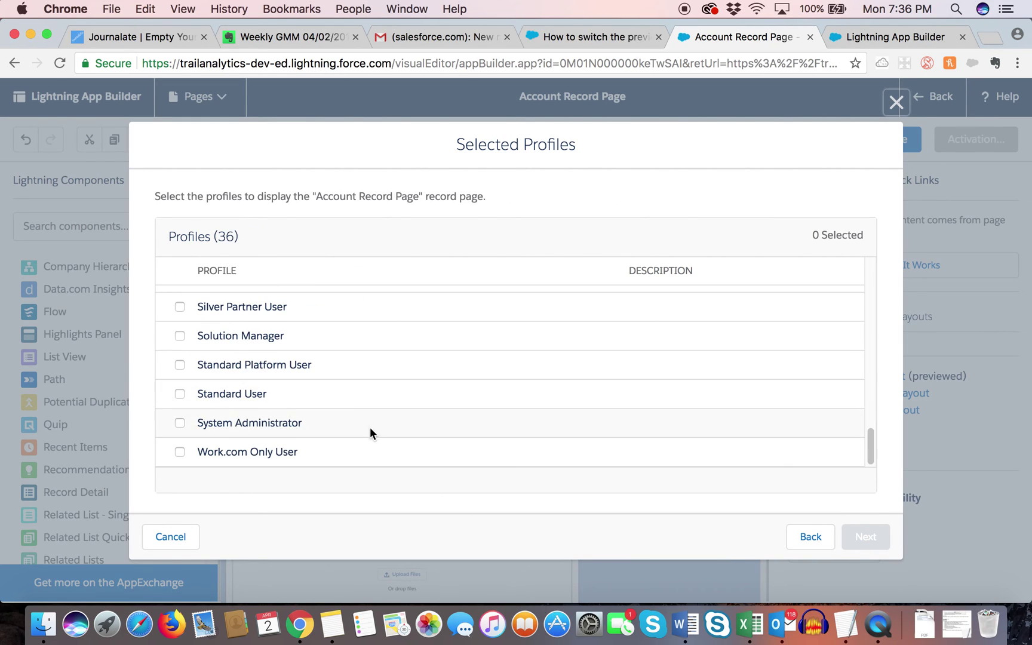
left_click(179, 422)
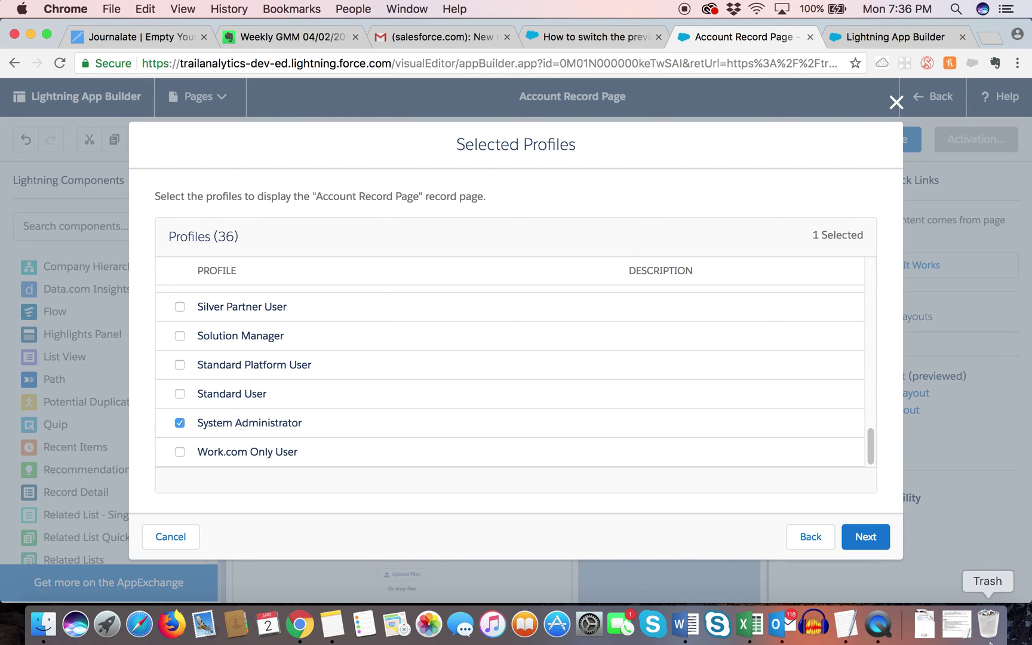
left_click(865, 537)
left_click(867, 536)
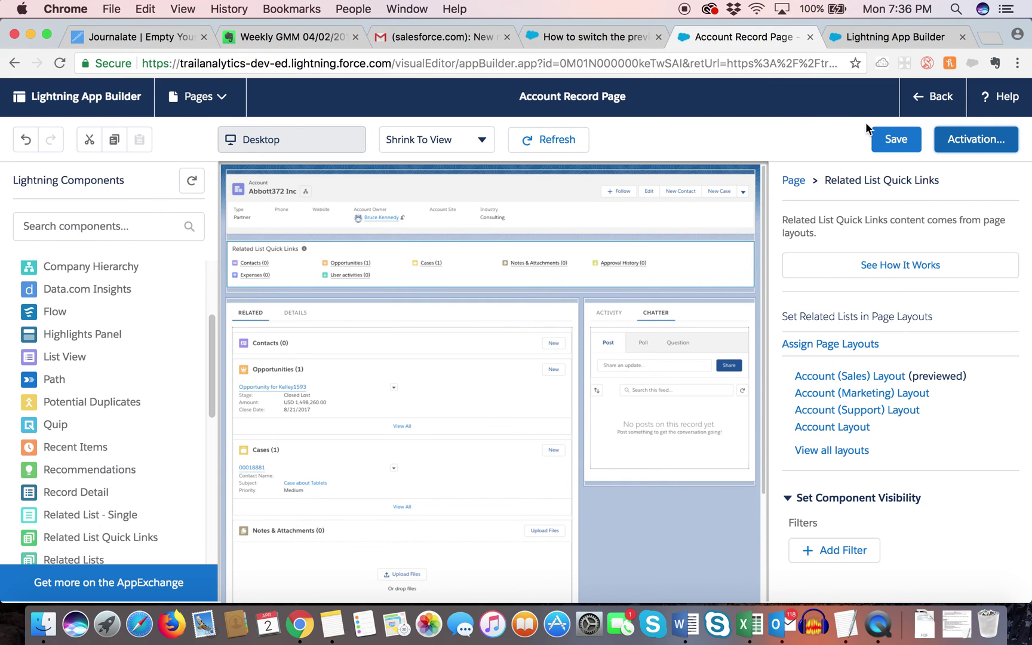
Return to the Abbott372 Inc account, reload it, and check its record type and related lists
left_click(212, 97)
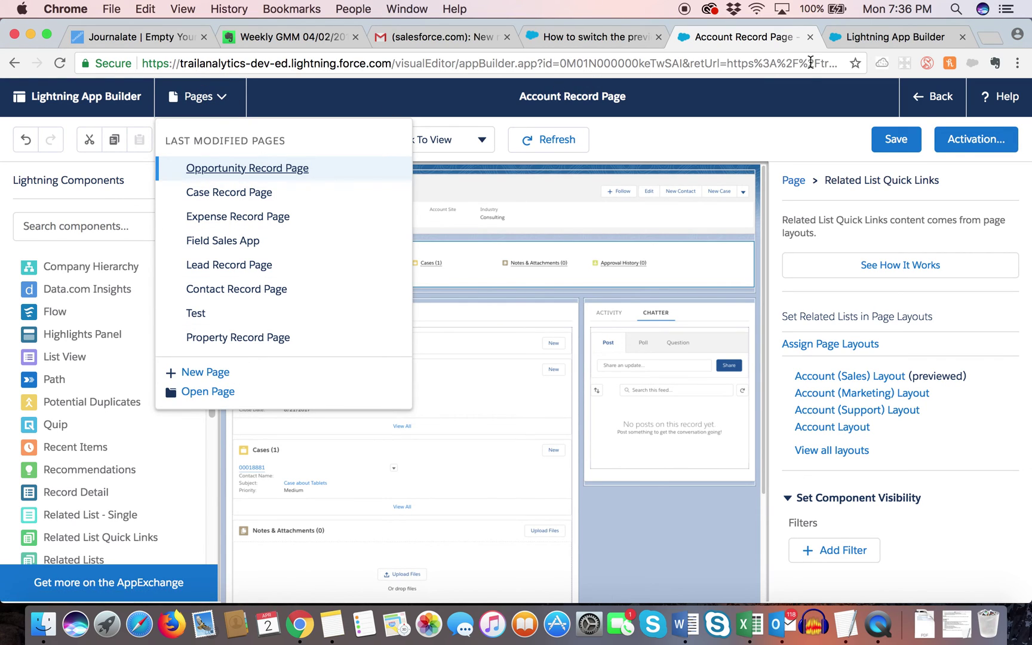
left_click(921, 105)
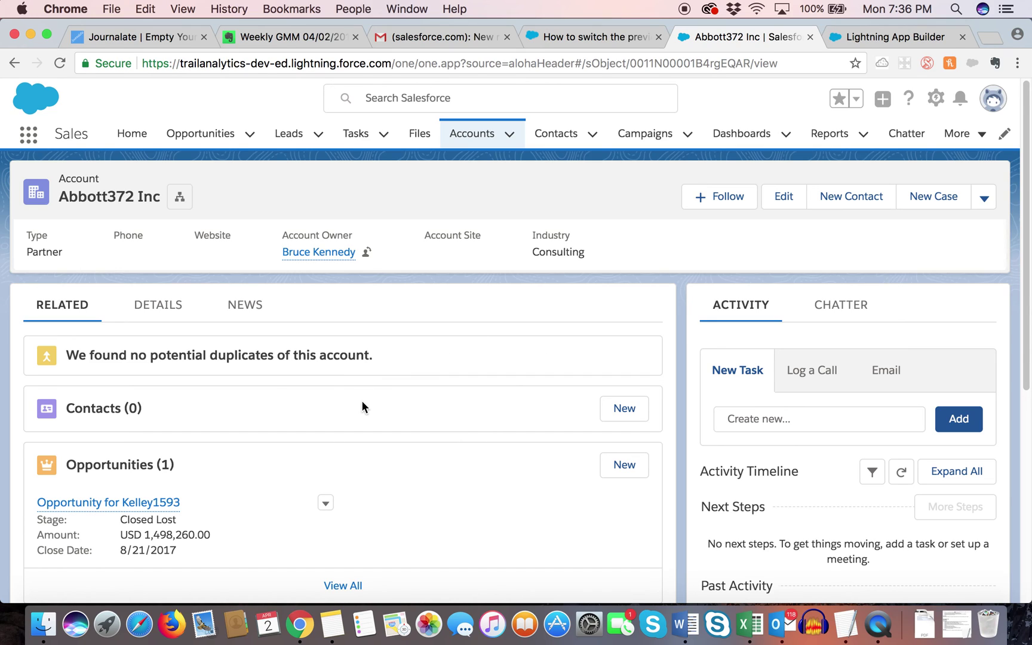
left_click(60, 64)
left_click(173, 317)
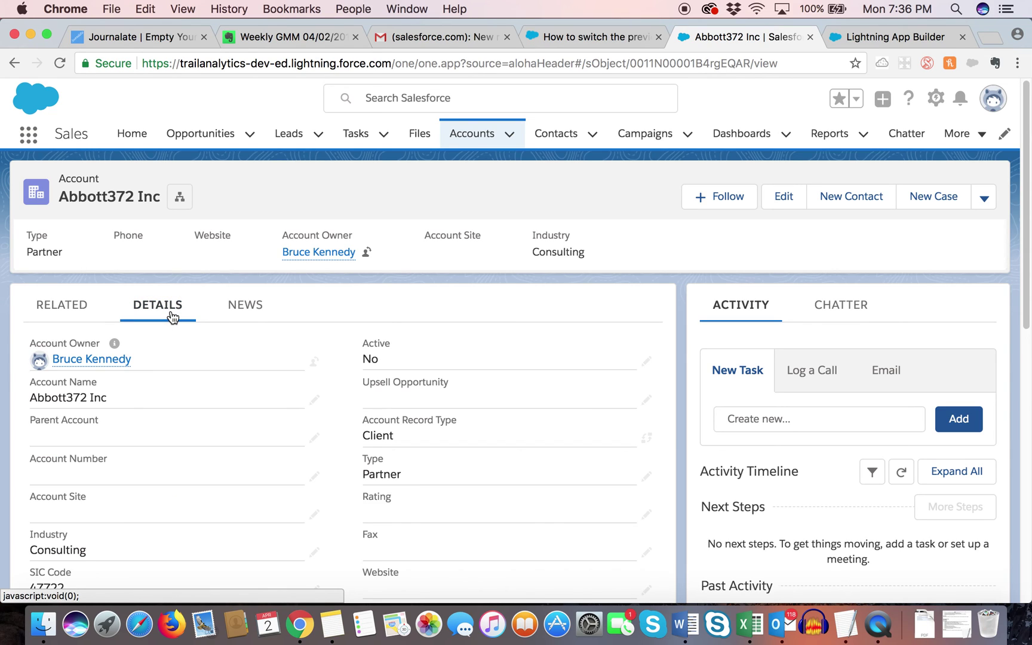
left_click(65, 308)
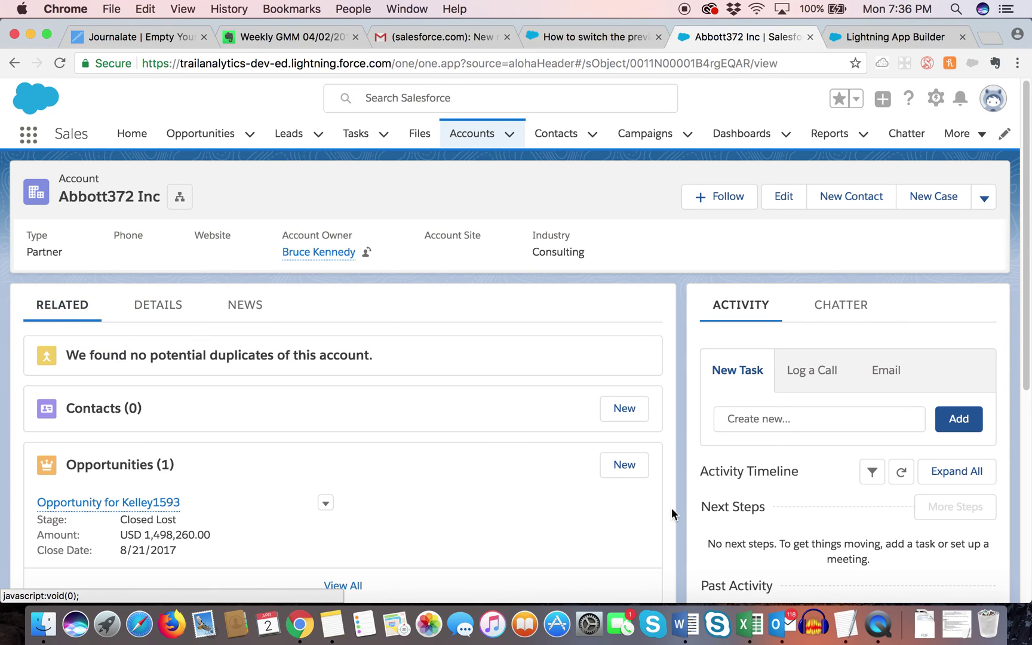
Open the Abbott358 Inc account and examine its quick links, details and related lists
left_click(477, 140)
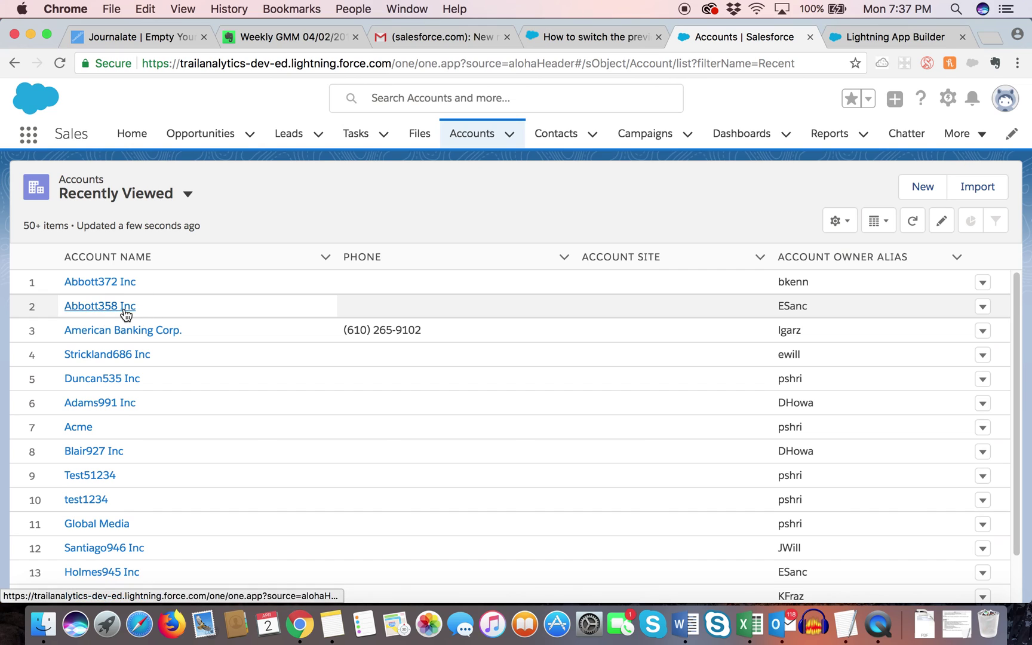
left_click(124, 307)
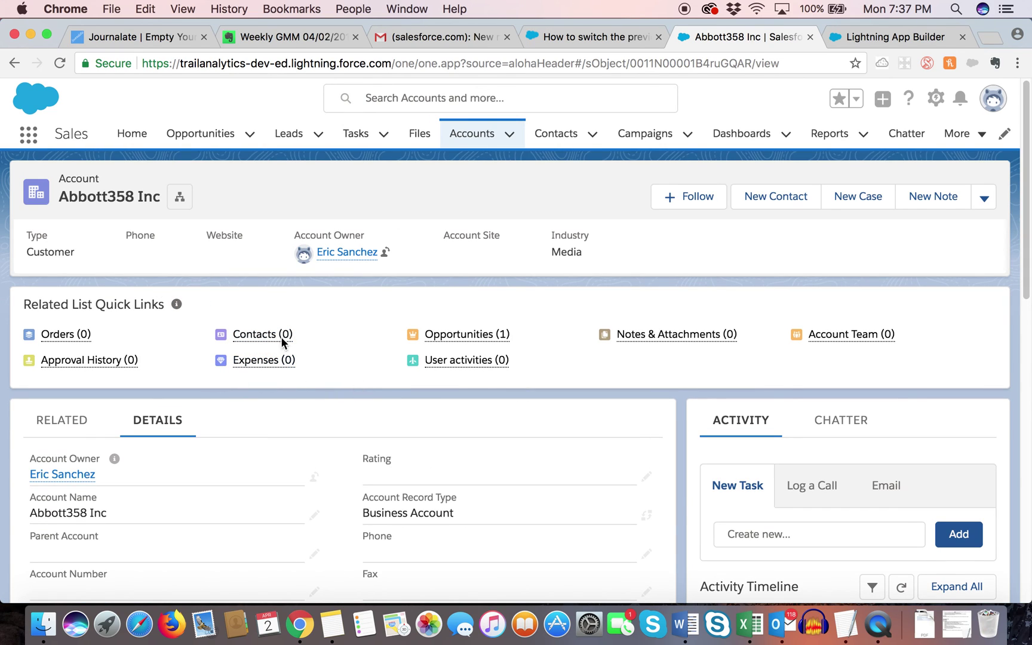
scroll(388, 420, "down", 3)
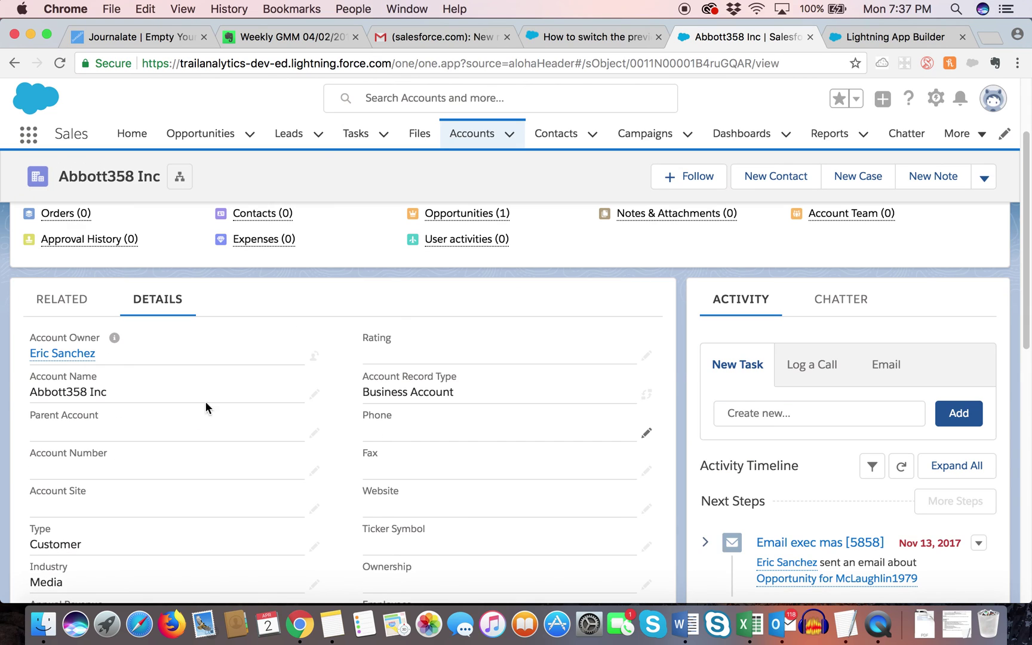
left_click(60, 300)
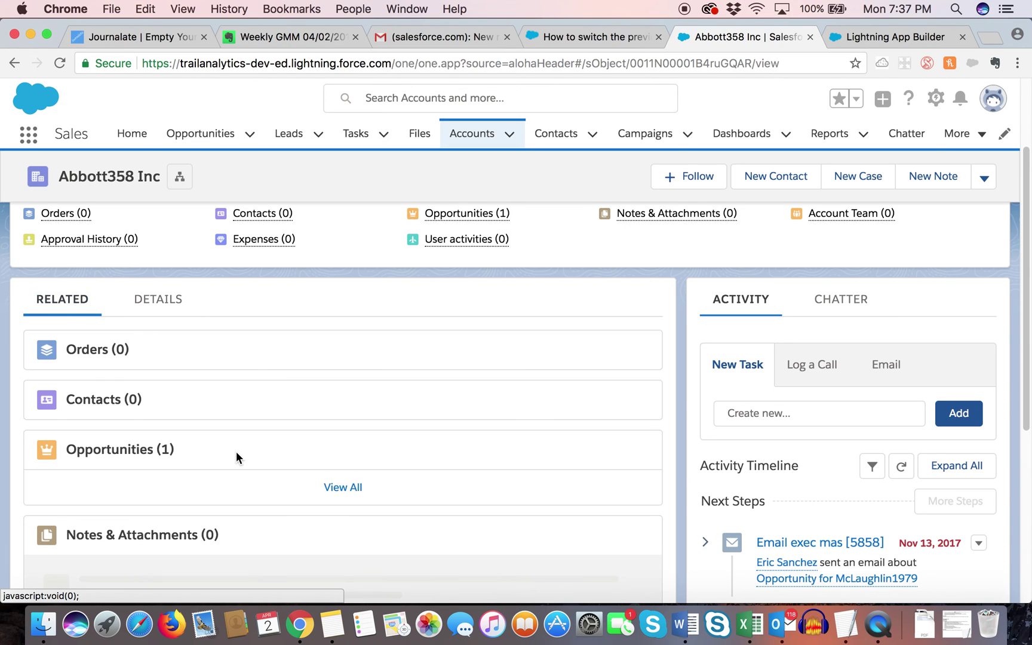
scroll(449, 467, "up", 3)
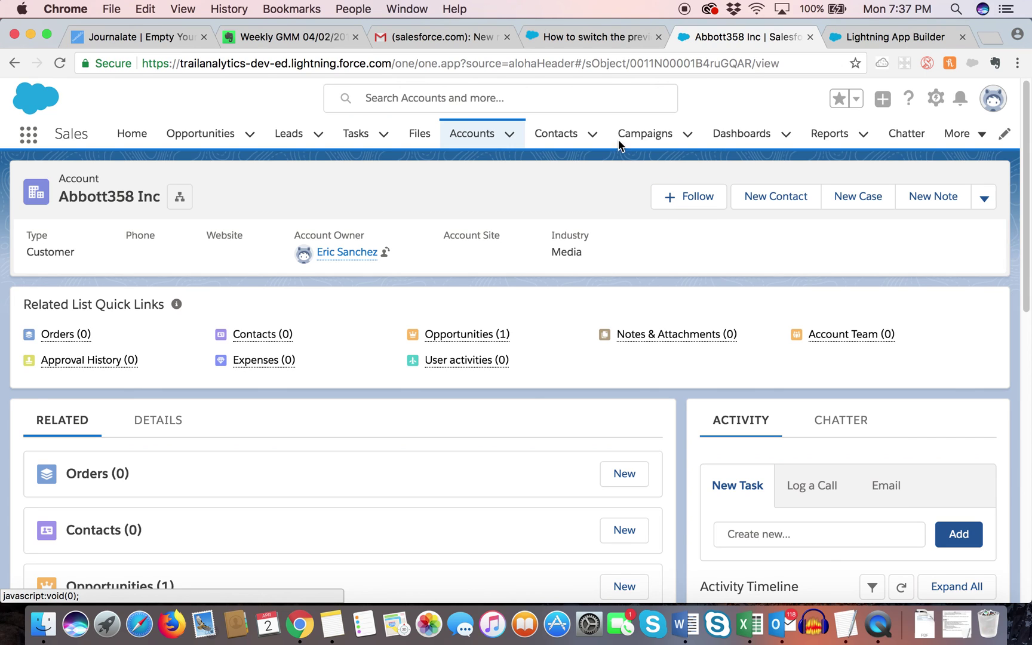
Switch to the other Lightning App Builder session and dismiss the new Lightning page wizard
left_click(865, 40)
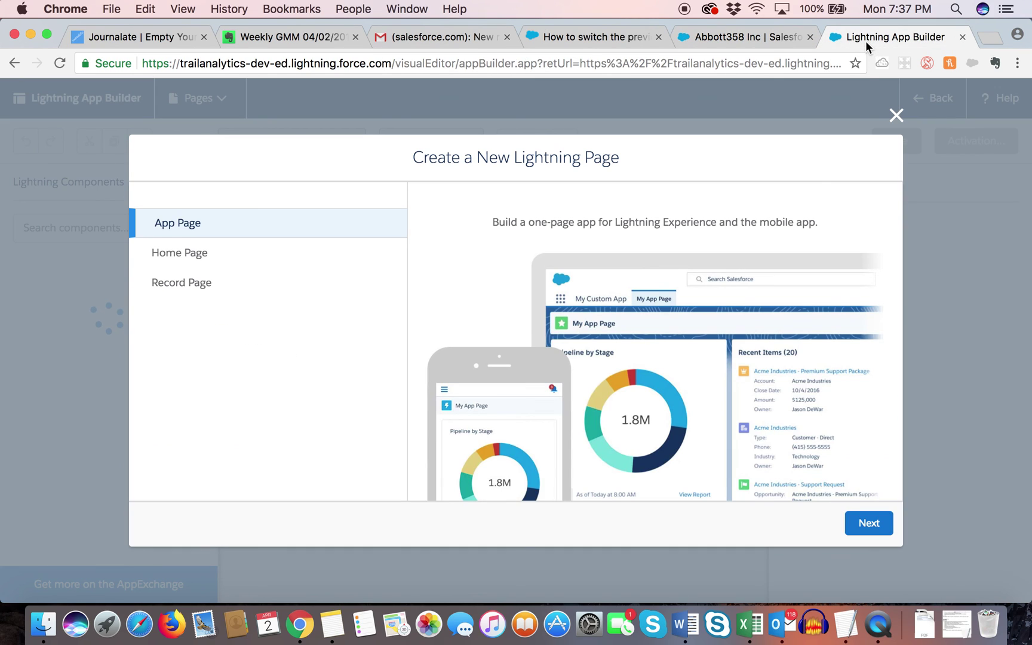
left_click(895, 115)
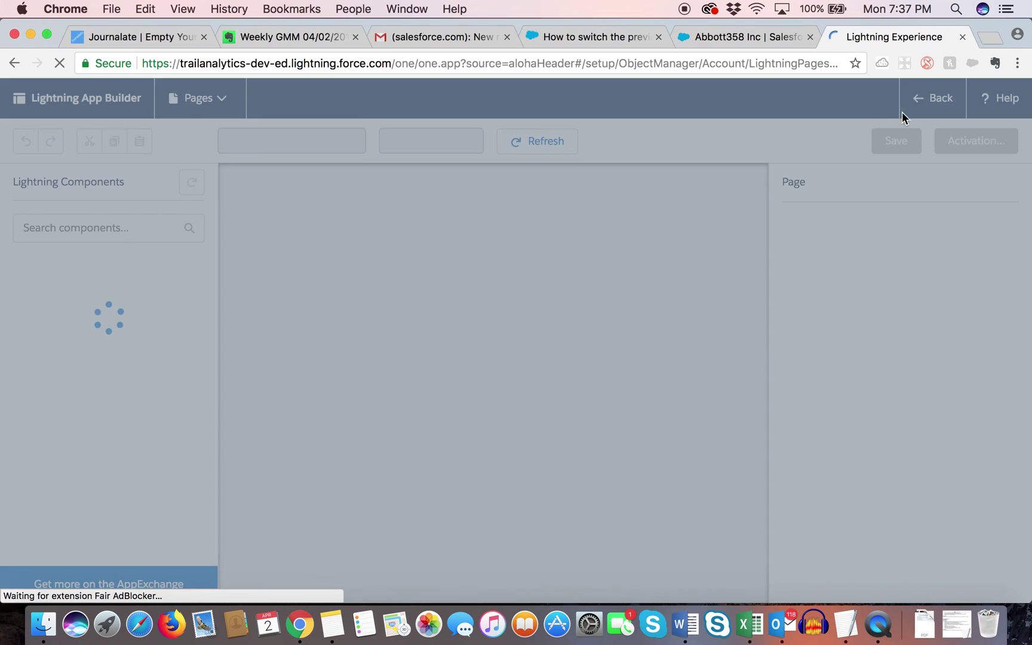